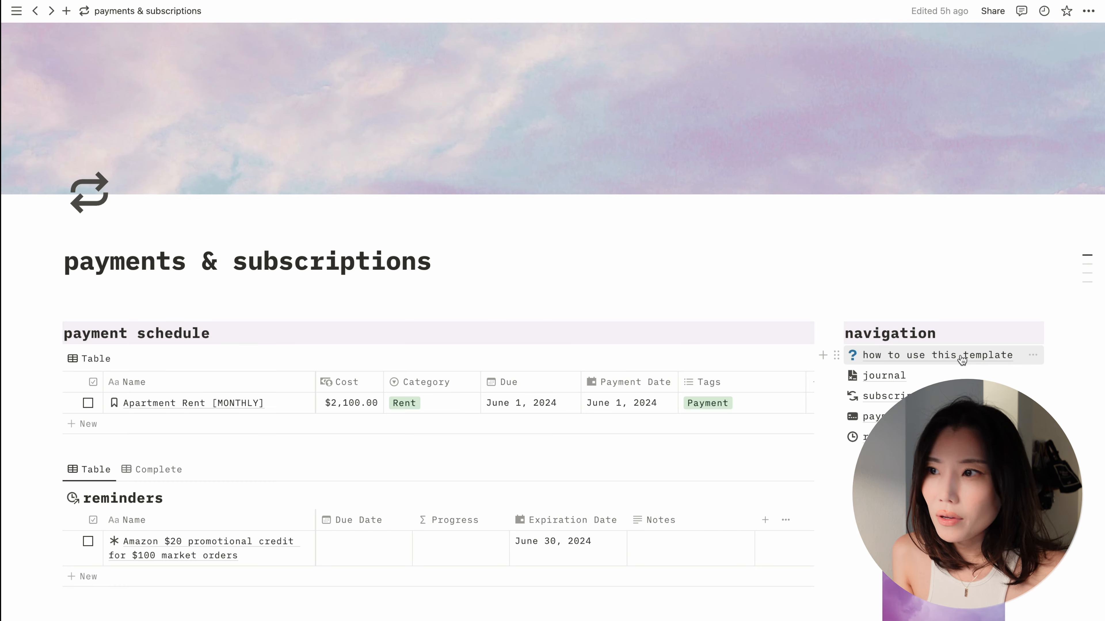
Review the navigation links, view the subscriptions database from there, and return to the payments & subscriptions page
scroll(962, 357, down, 1)
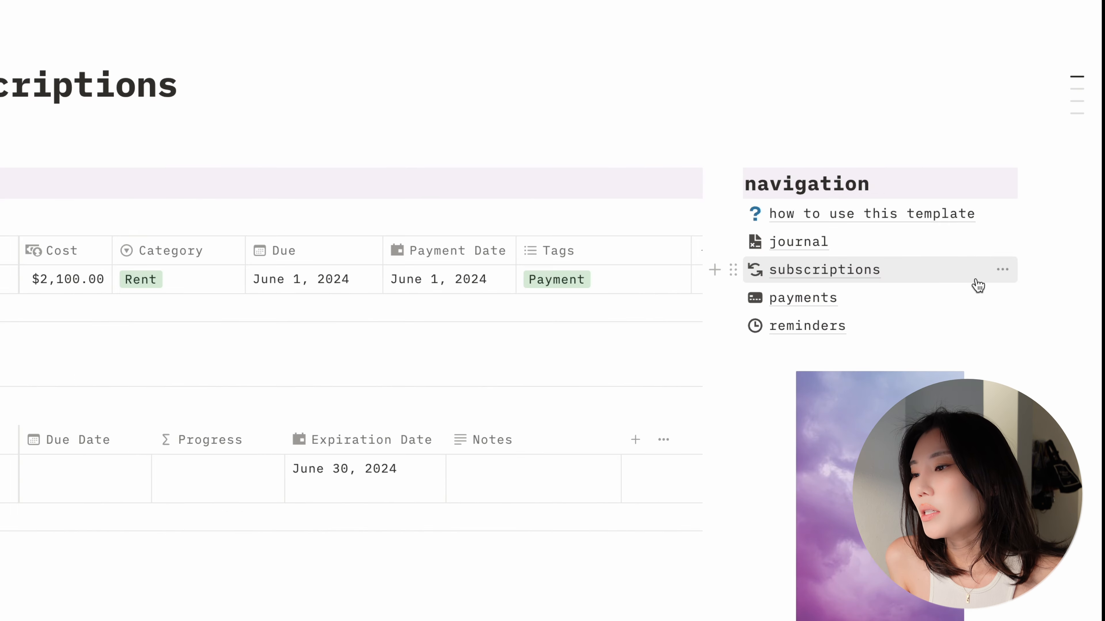
mouse_move(958, 300)
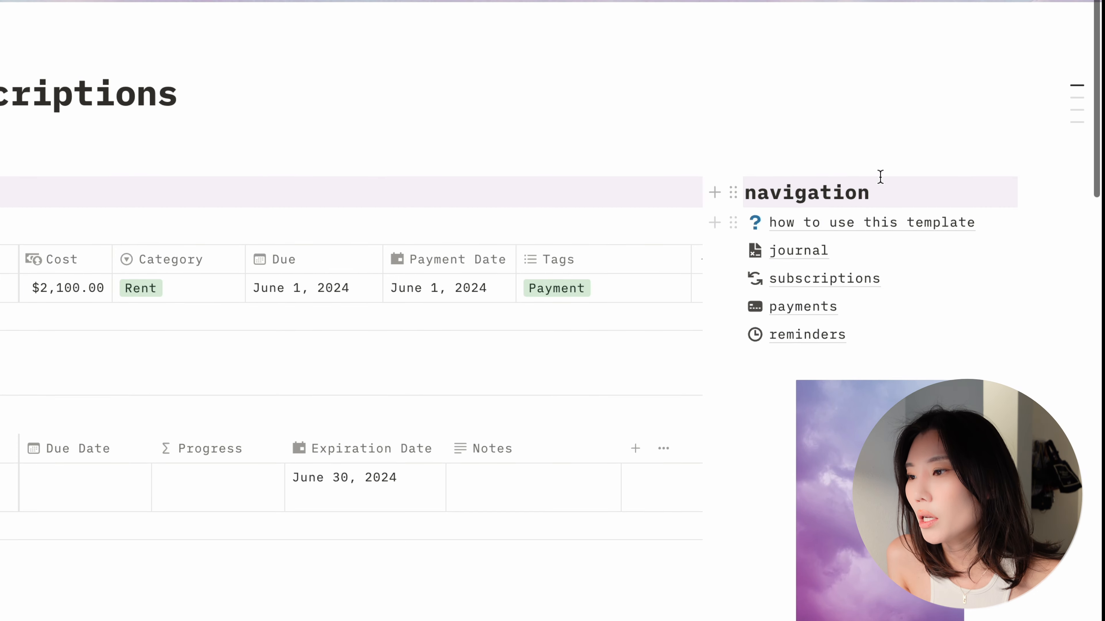
click(862, 285)
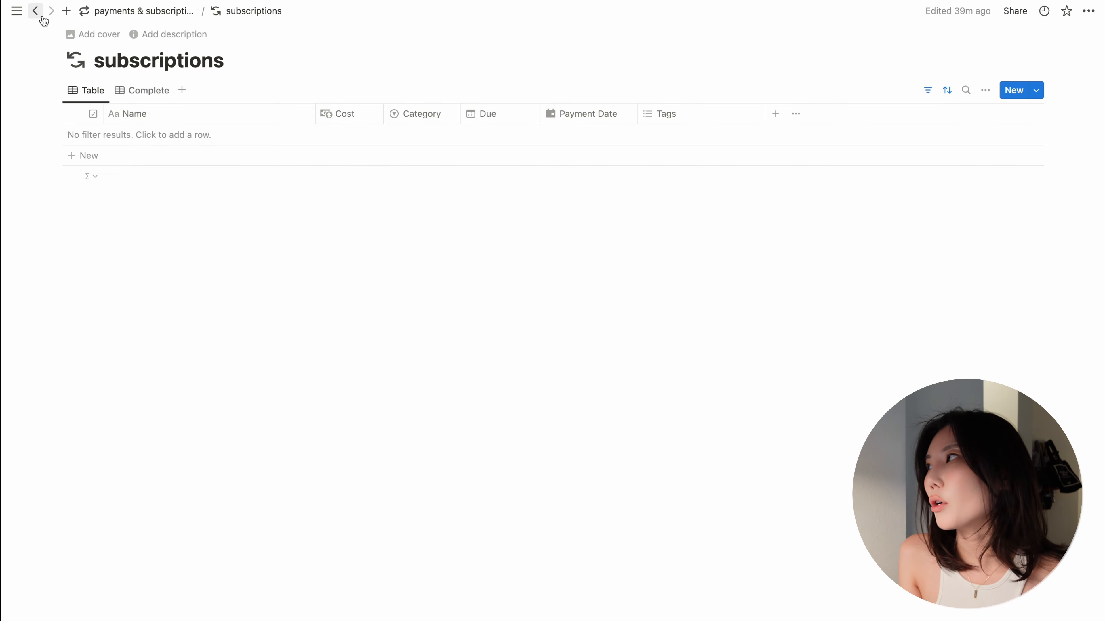
click(35, 11)
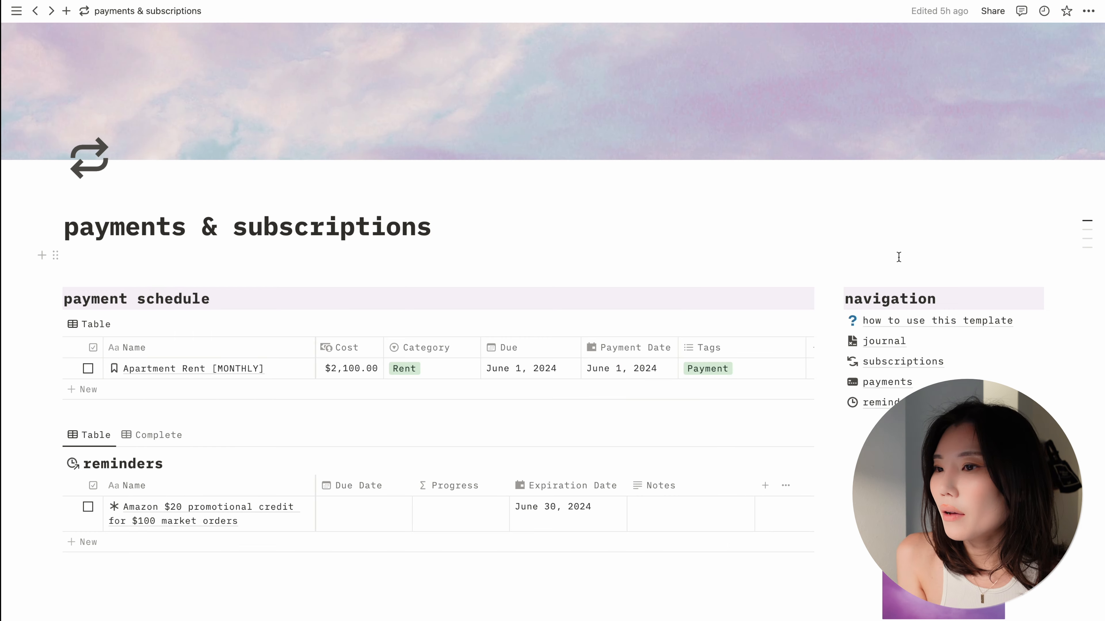
scroll(897, 235, down, 1)
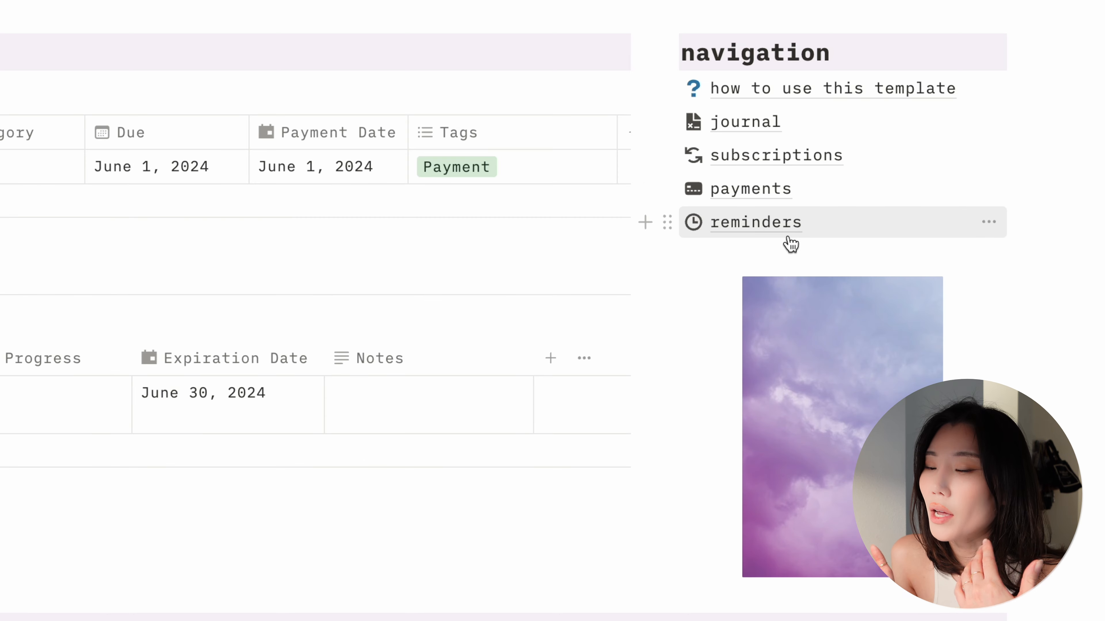
mouse_move(931, 381)
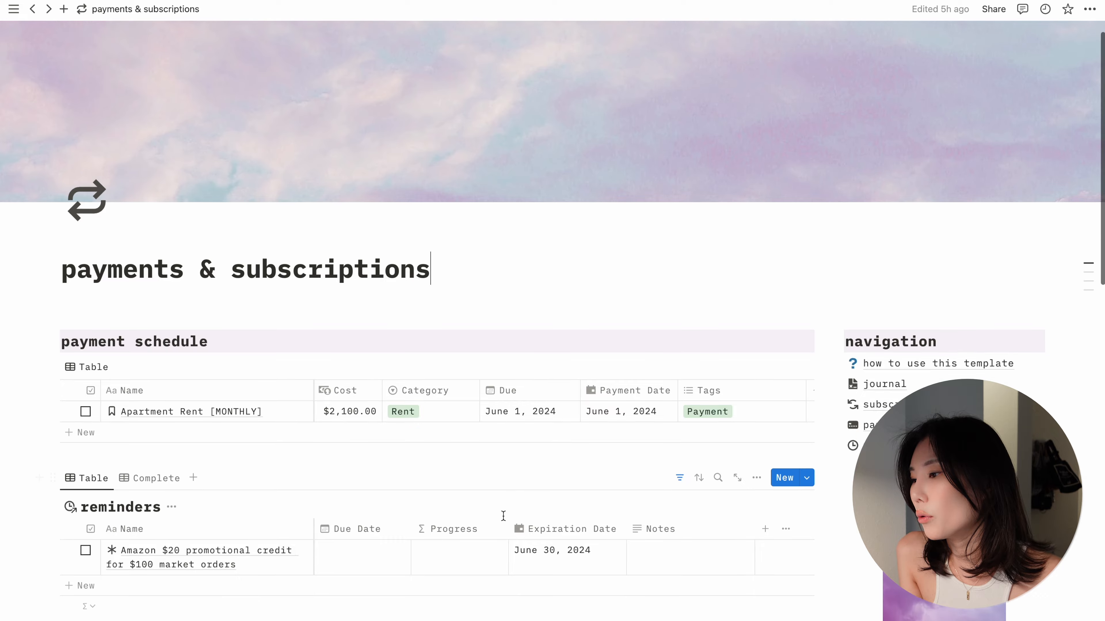
Look through the payment schedule, reminders, calendar and journal sections of the page
scroll(503, 517, down, 4)
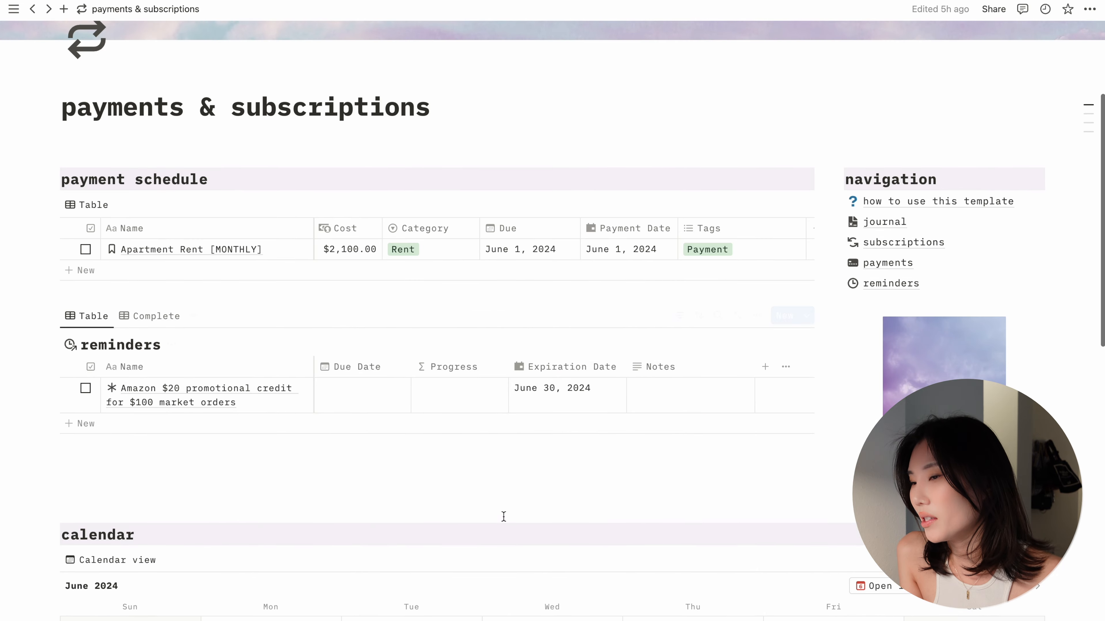
scroll(503, 517, down, 5)
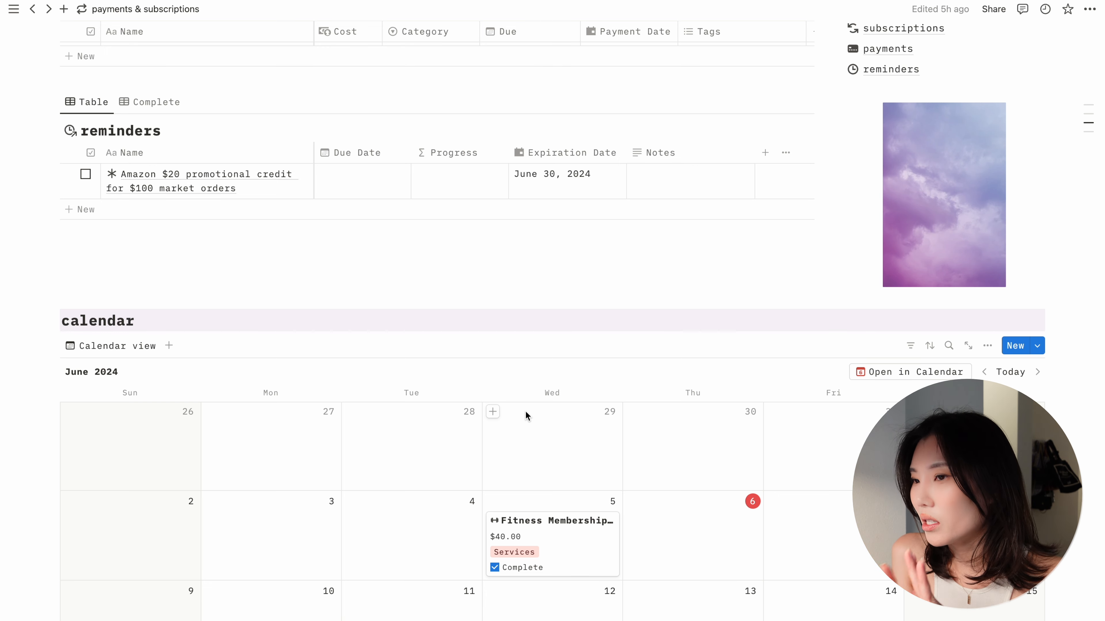
scroll(548, 408, down, 1)
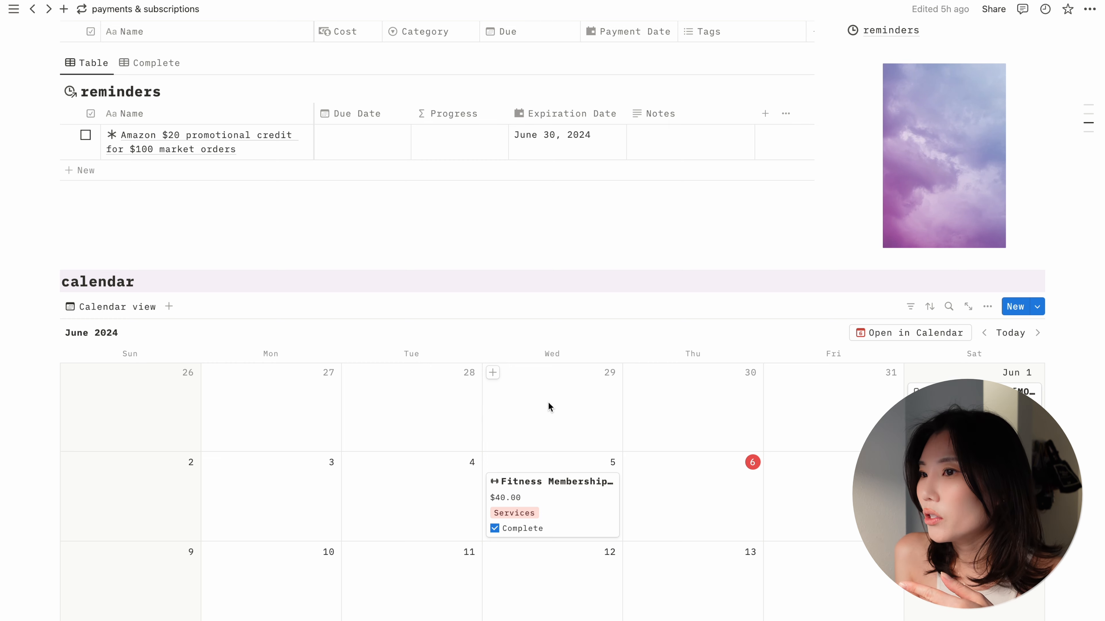
scroll(549, 403, down, 1)
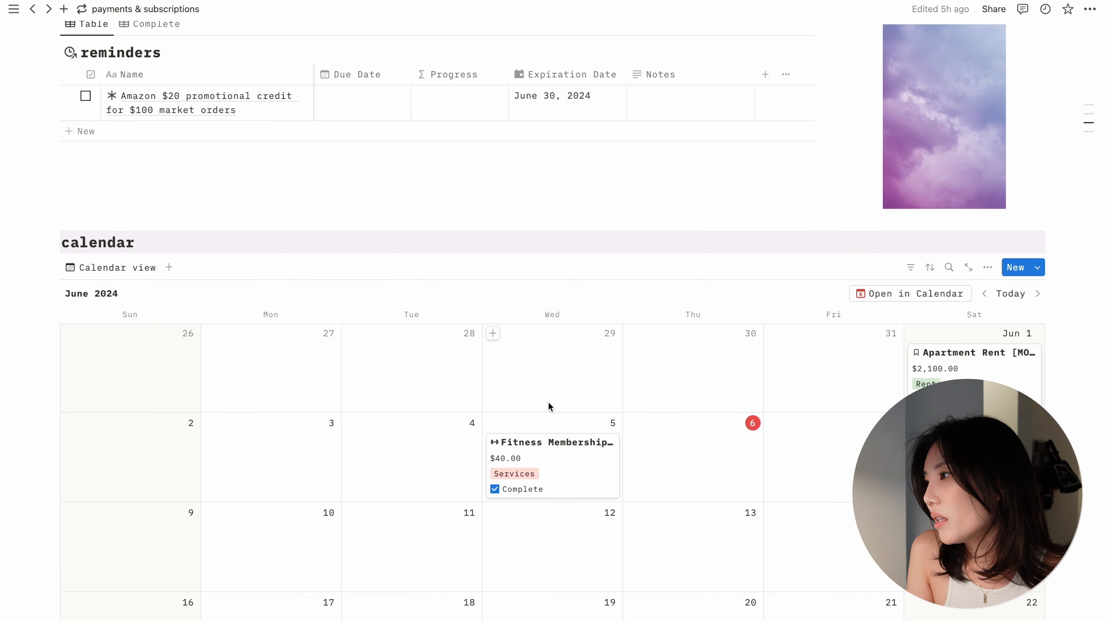
scroll(548, 407, down, 7)
scroll(548, 401, down, 2)
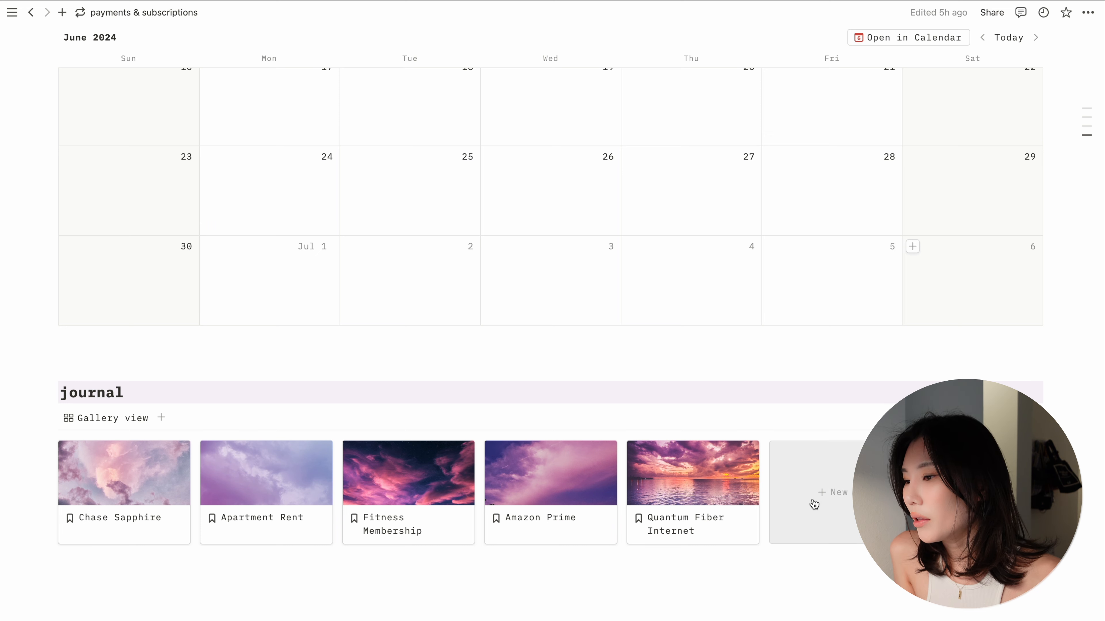
Add a new entry titled American Express to the journal gallery, leaving its tags empty
click(827, 494)
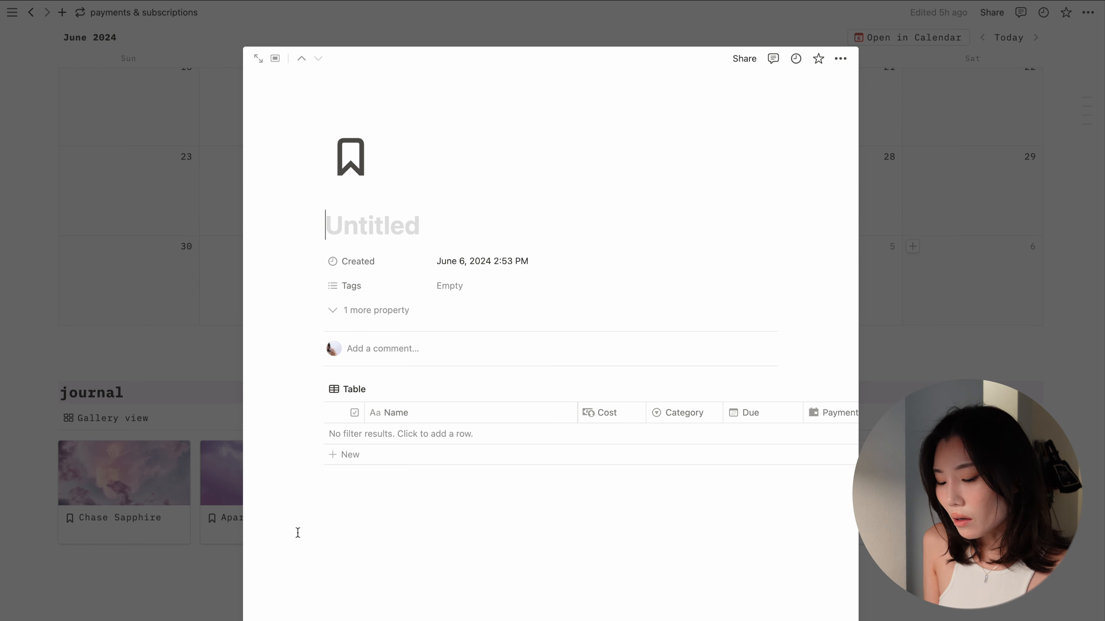
text(American E)
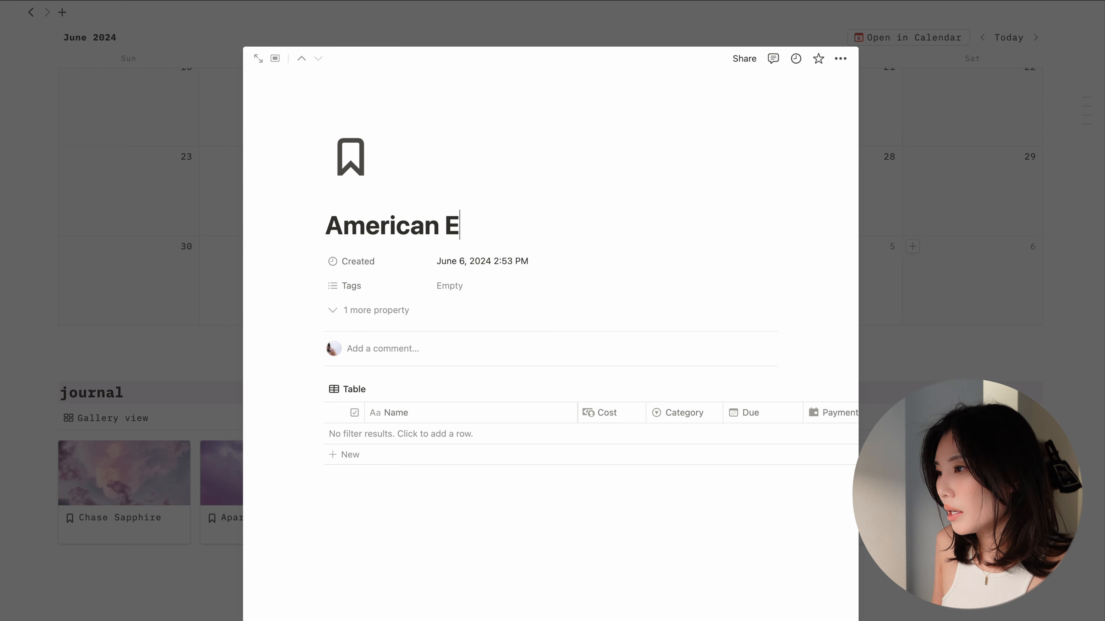
text(xpress)
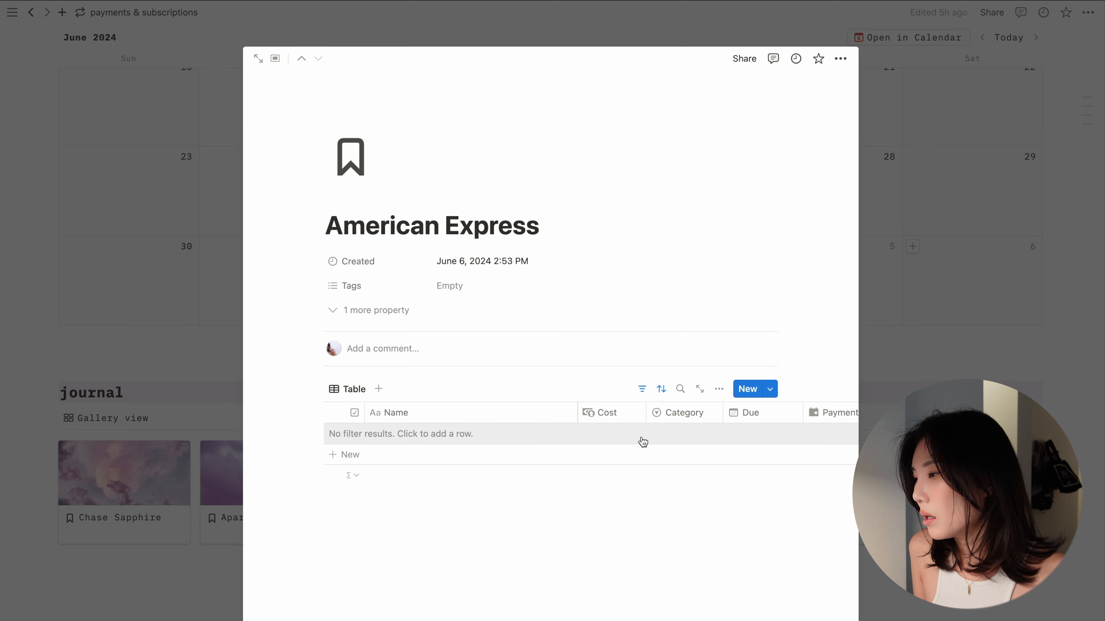
click(455, 287)
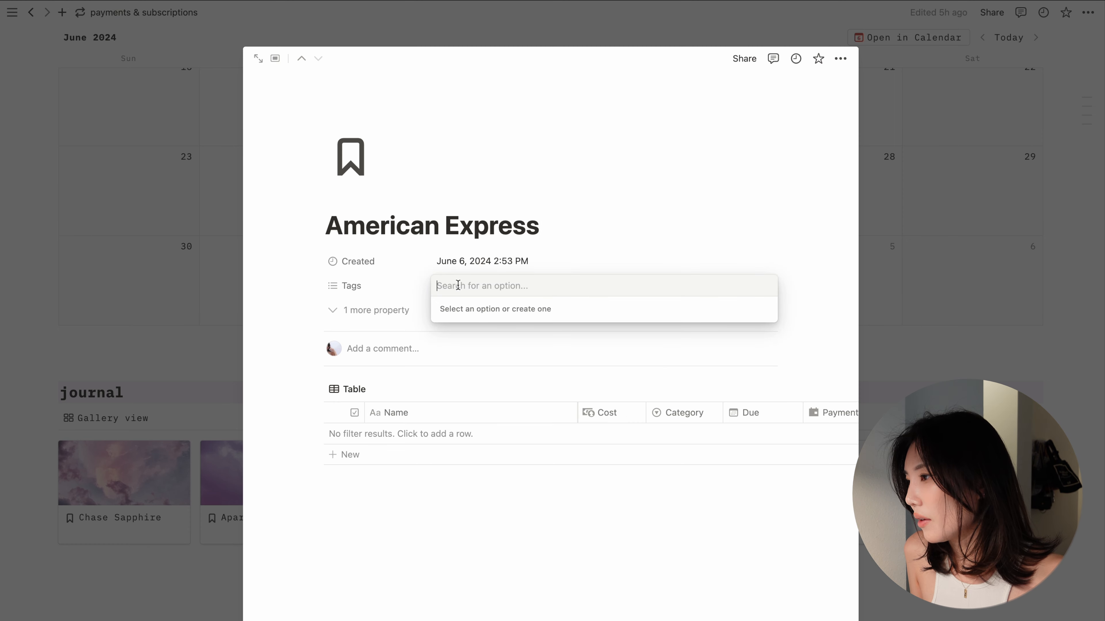
click(489, 129)
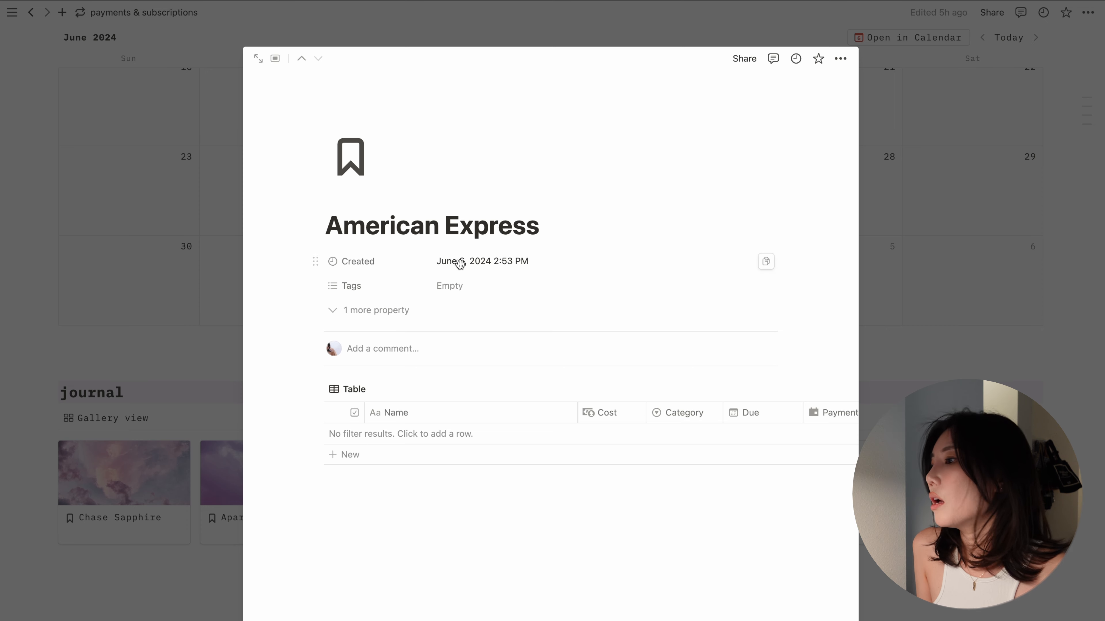
Give the American Express page an Unsplash cover by searching "purple clouds" and choosing the pink clouds against a dark sky
mouse_move(363, 197)
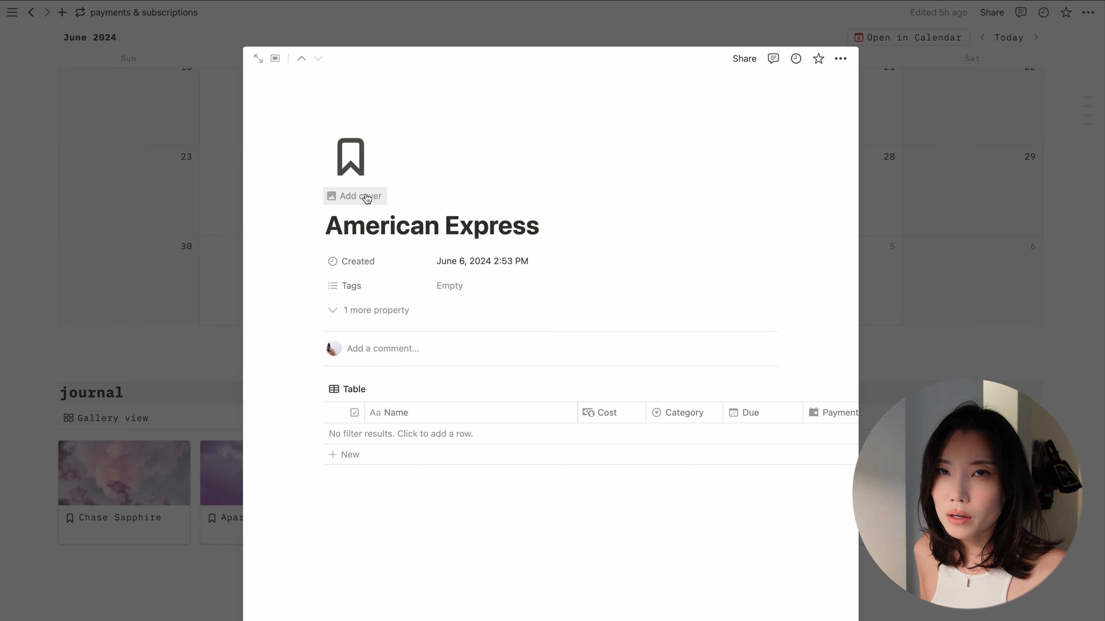
click(366, 196)
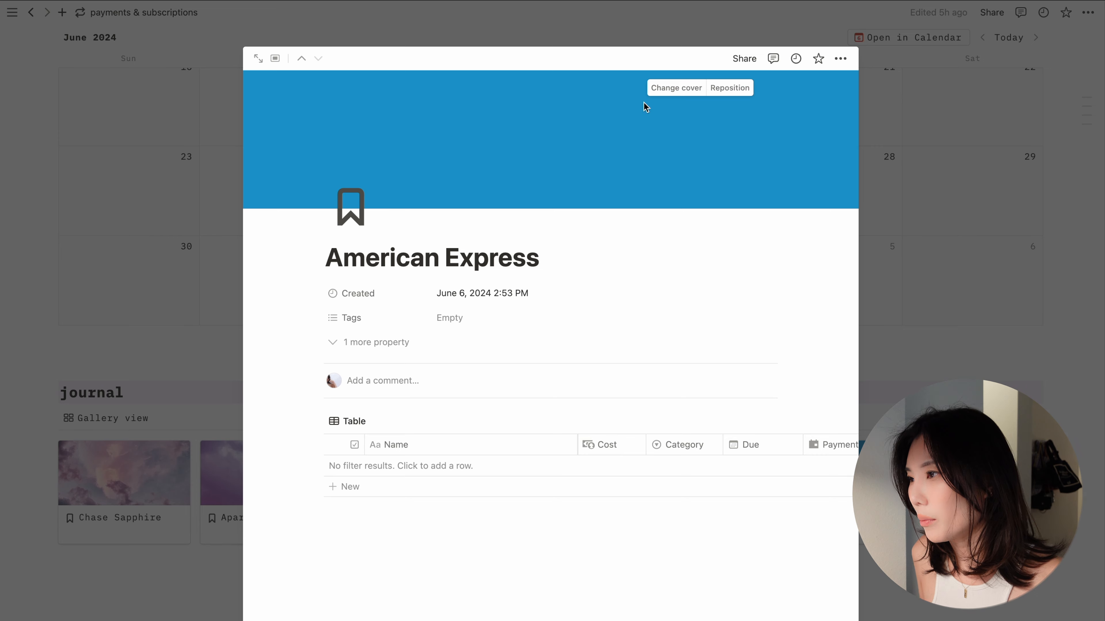
click(695, 89)
click(648, 111)
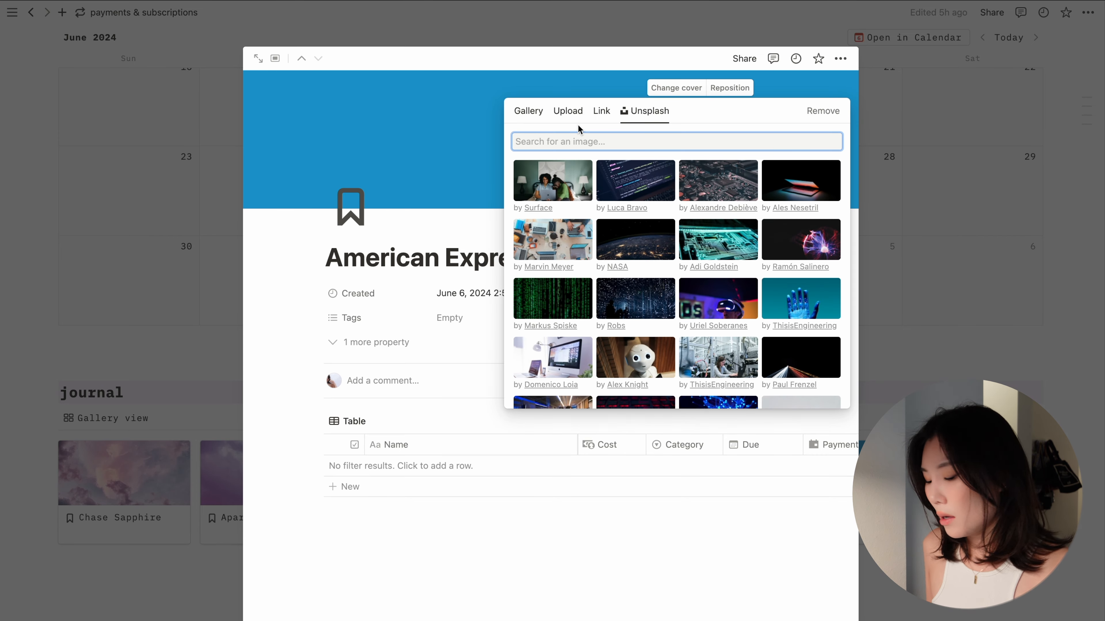
text(purple clouds)
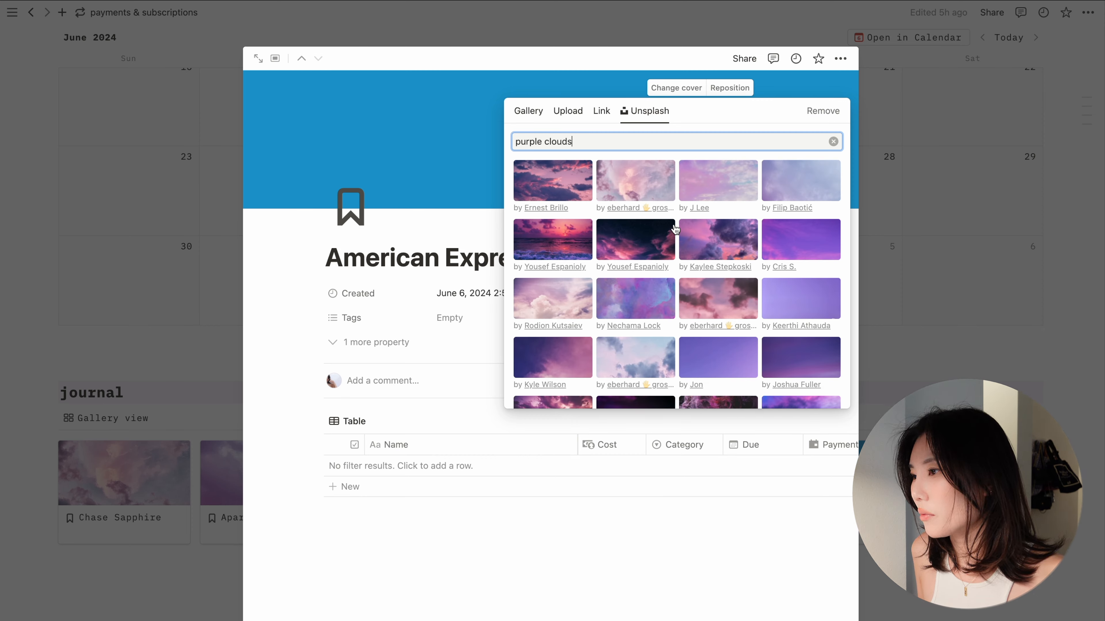
click(645, 256)
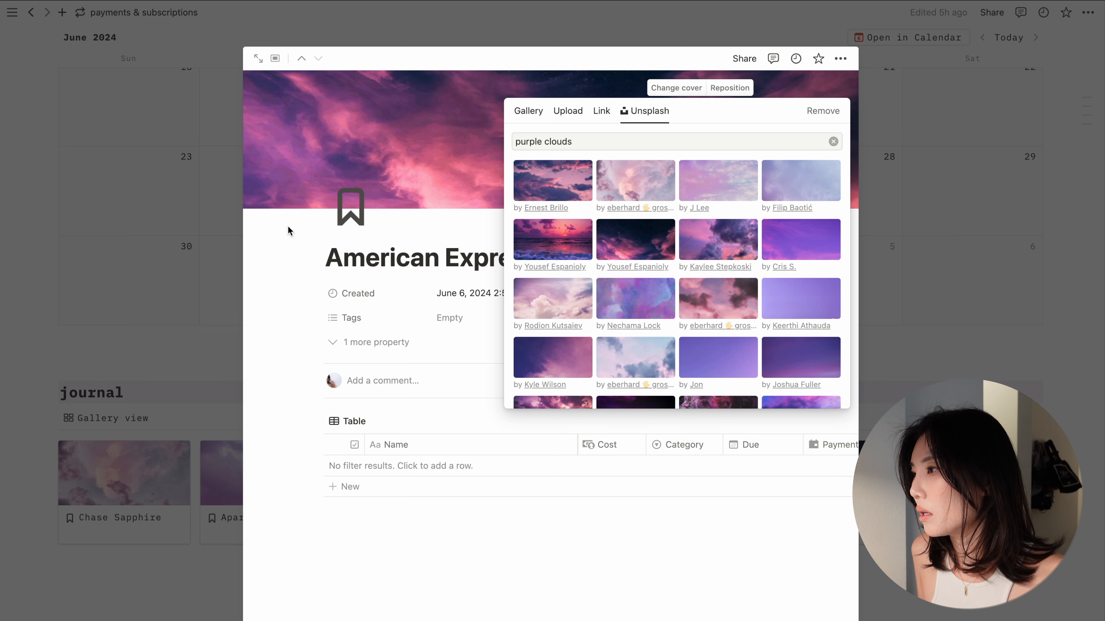
click(436, 64)
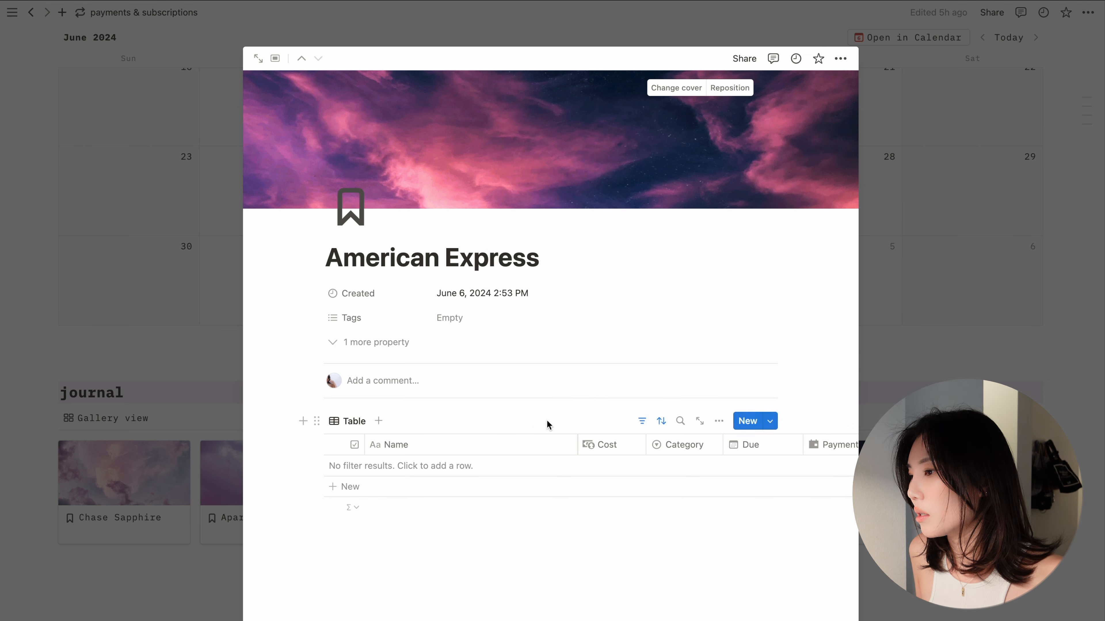
Check the sort and filter of the table inside the American Express page, and close the page
click(642, 421)
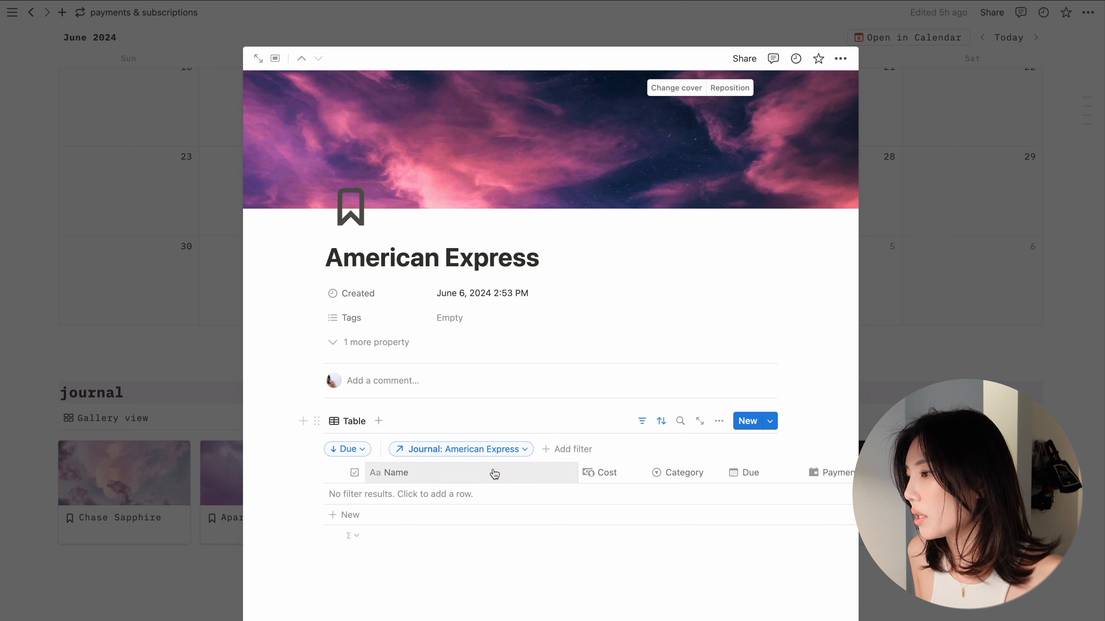
click(641, 427)
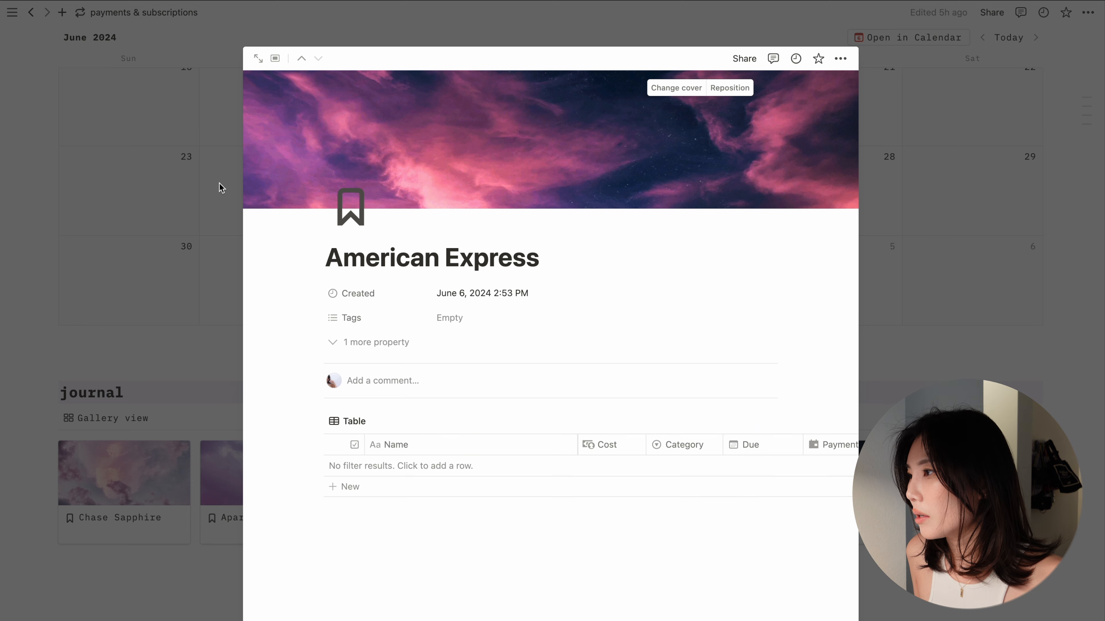
click(389, 28)
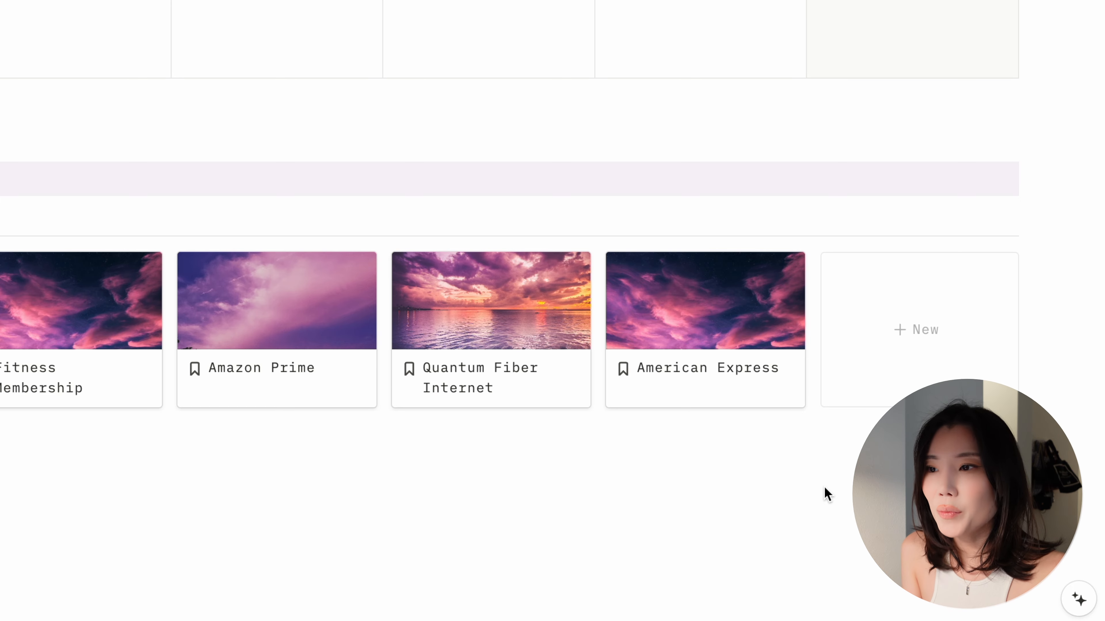
Open the default Untitled template of the payment schedule for editing
scroll(516, 357, up, 3)
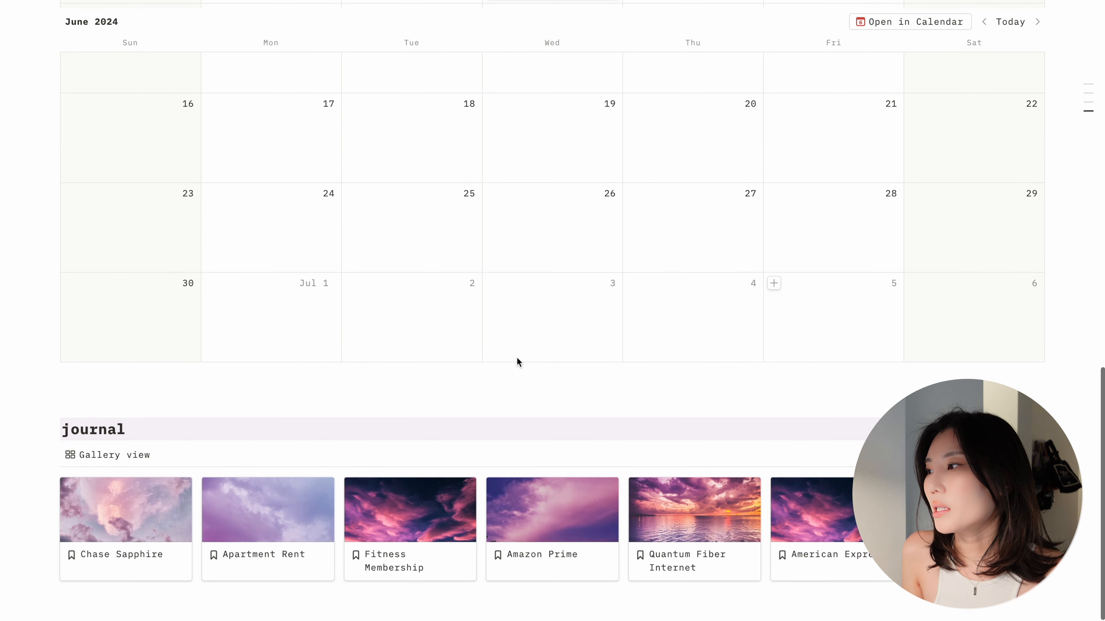
scroll(517, 357, up, 10)
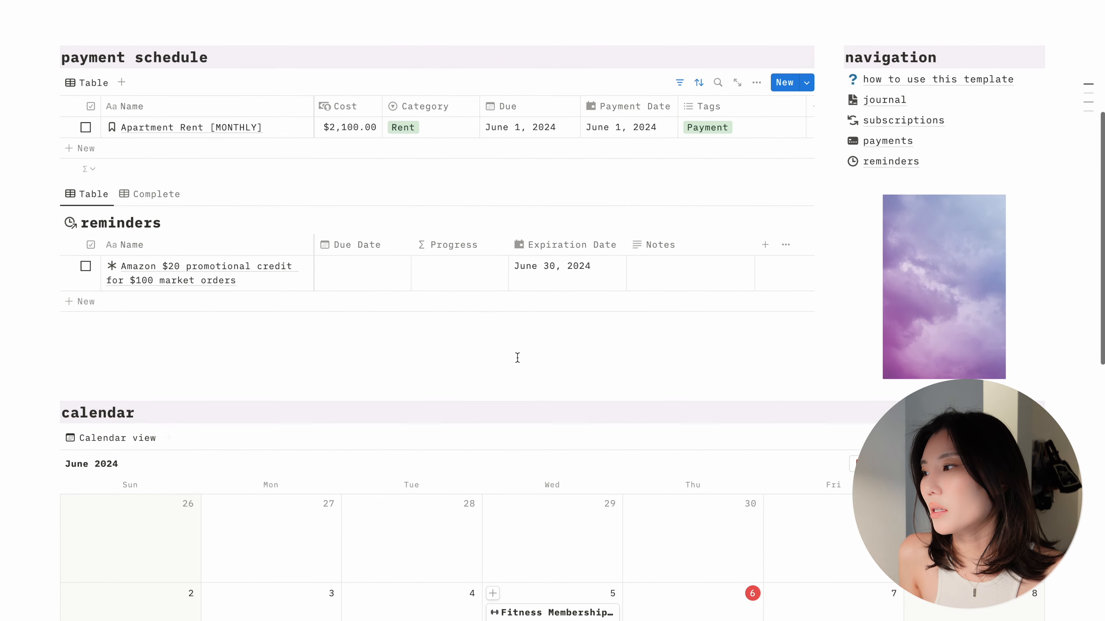
scroll(454, 232, up, 1)
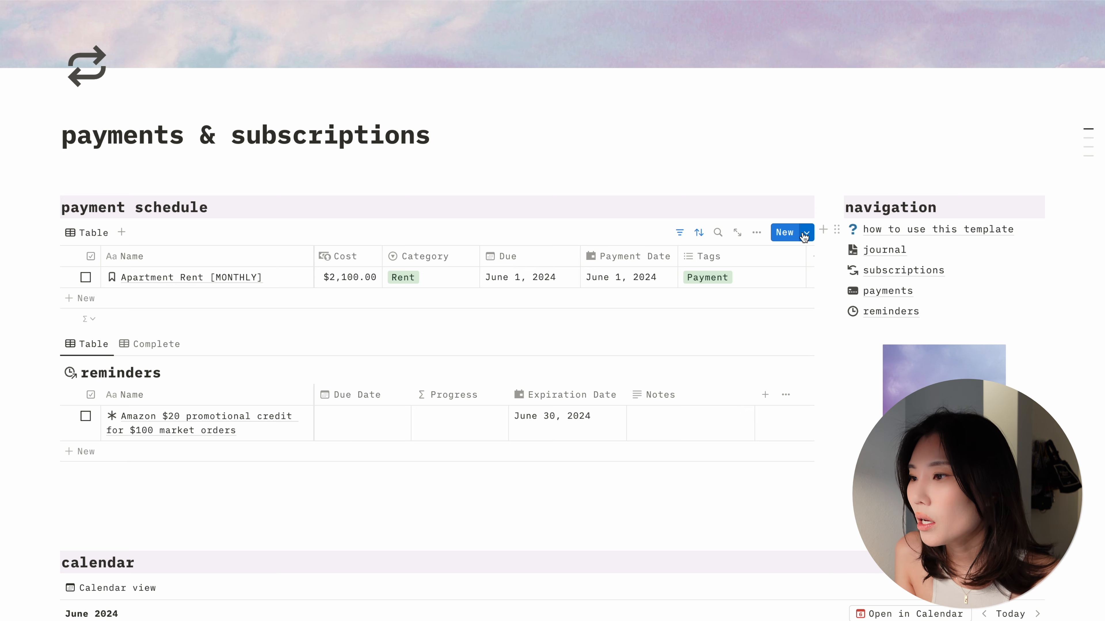
click(805, 234)
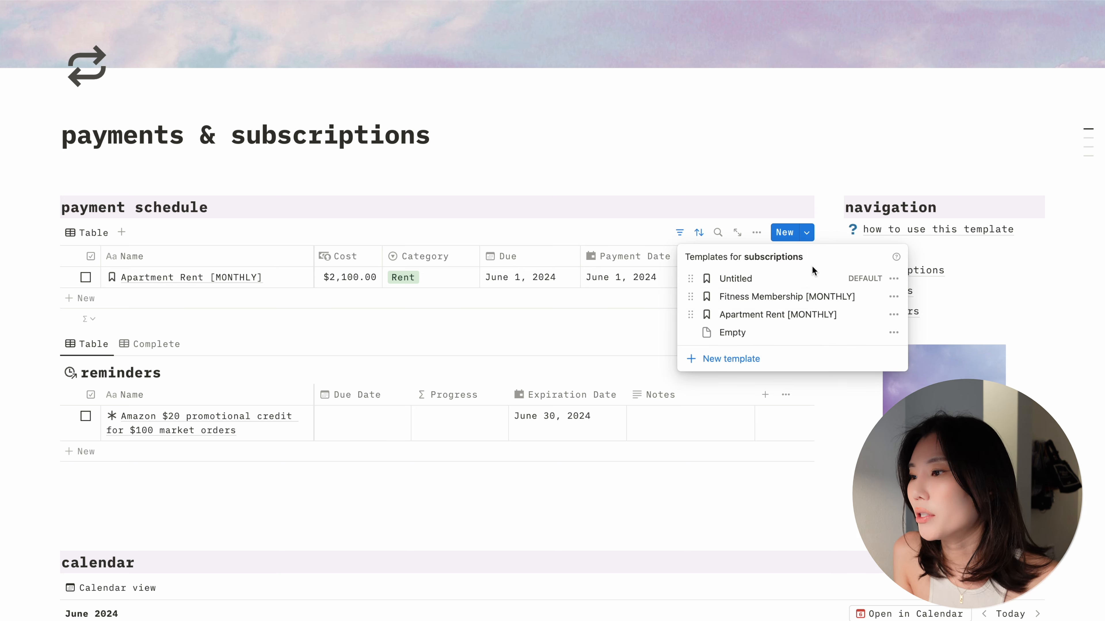
click(893, 281)
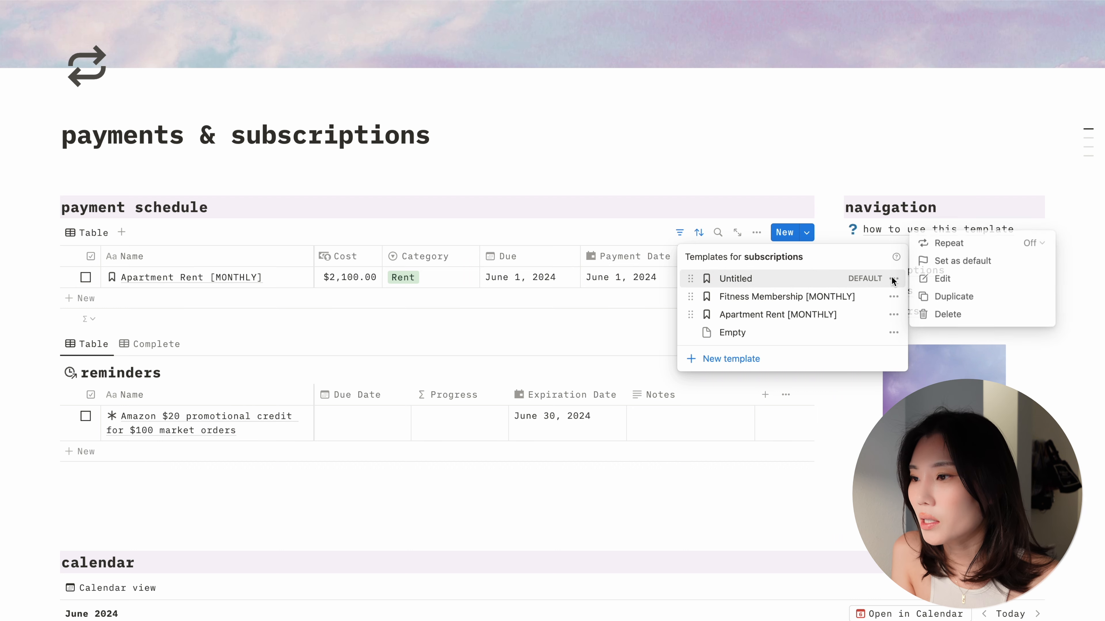
click(995, 300)
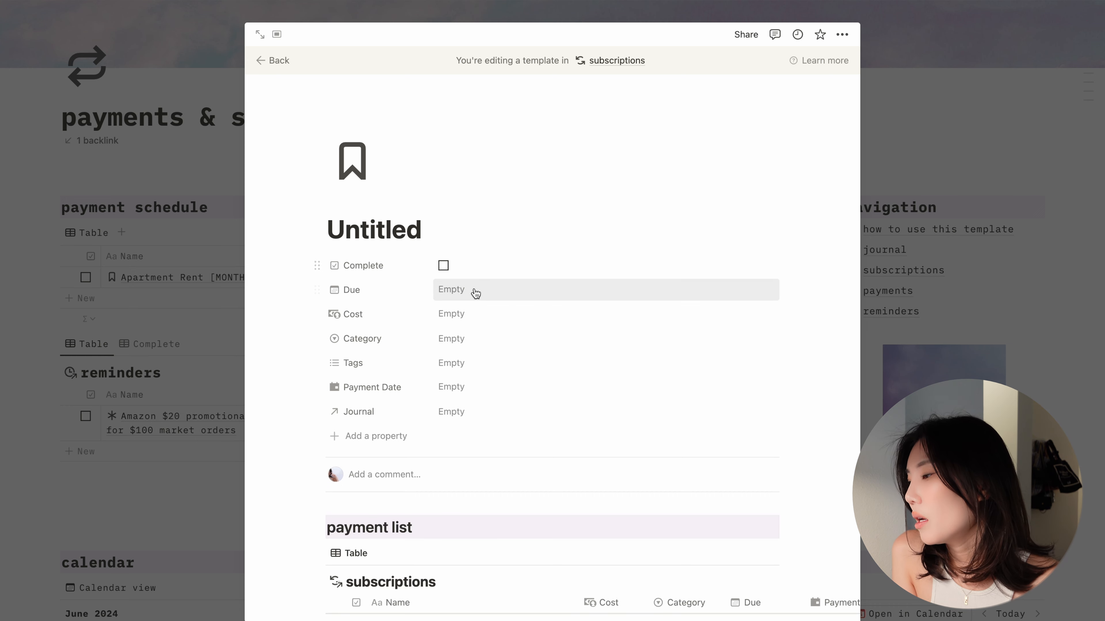
Examine the available options of the template's Category and Tags properties without choosing any
click(465, 347)
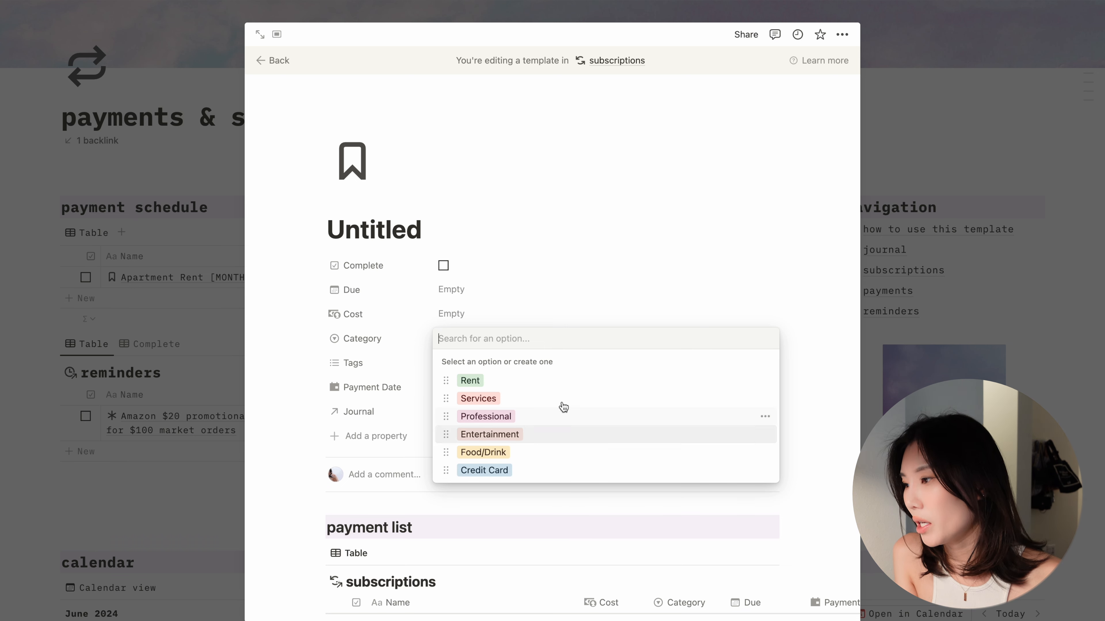
click(752, 299)
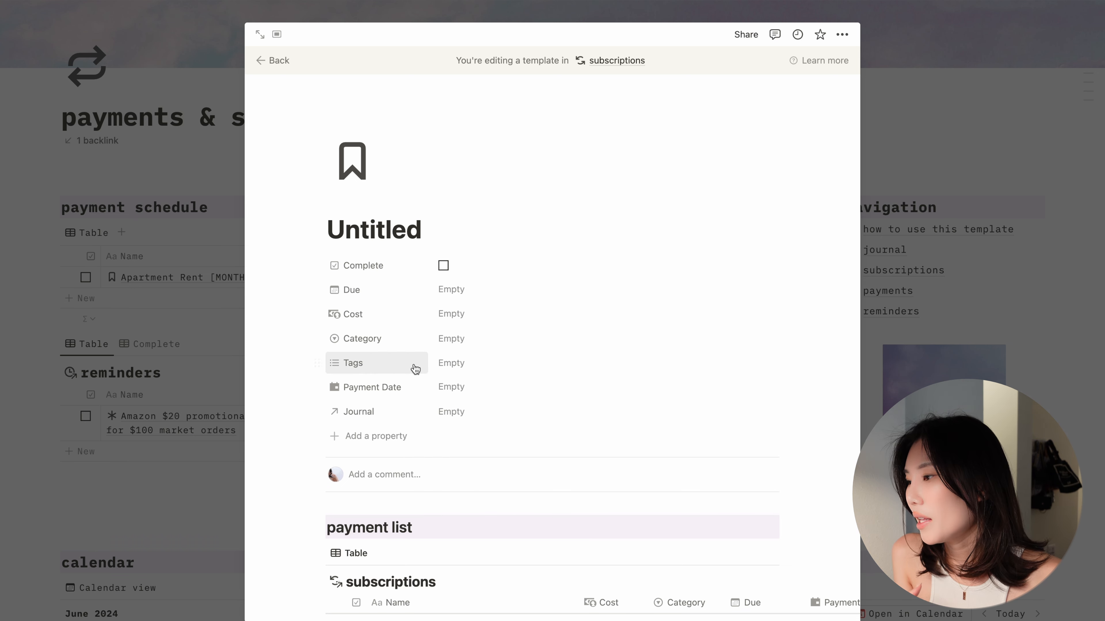
click(444, 375)
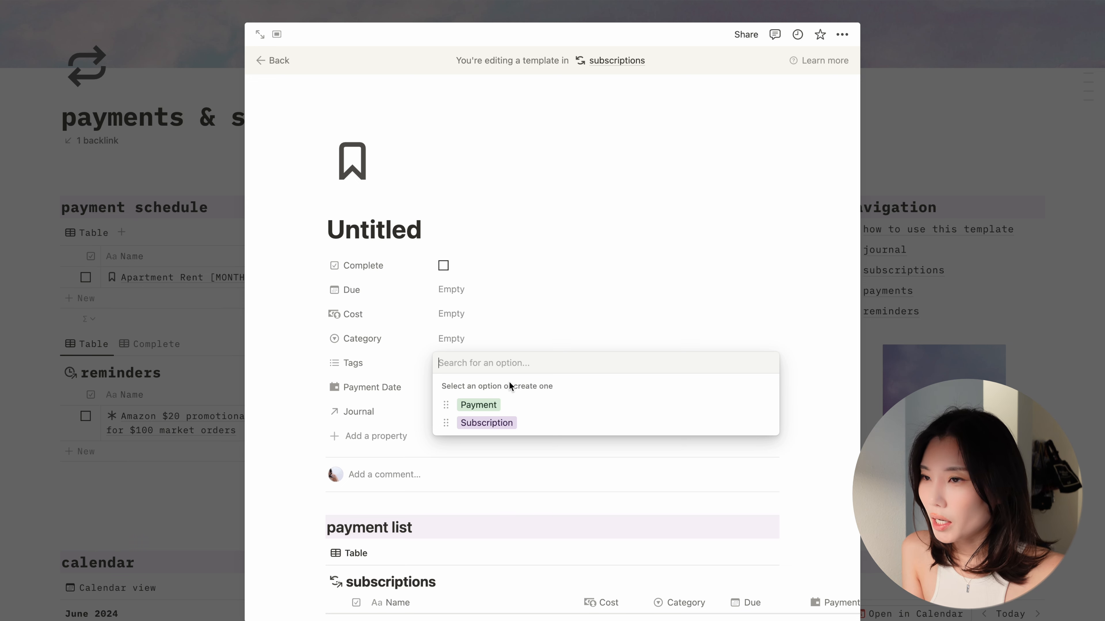
click(628, 334)
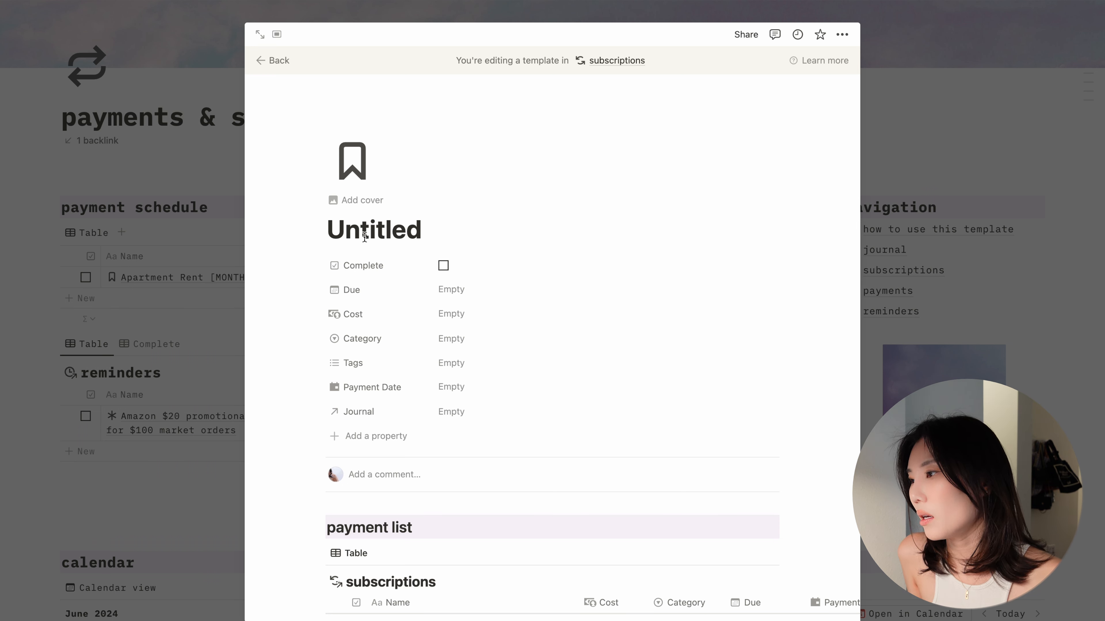
Name the template "American Express [MONTHLY]"
click(421, 236)
text(Amer)
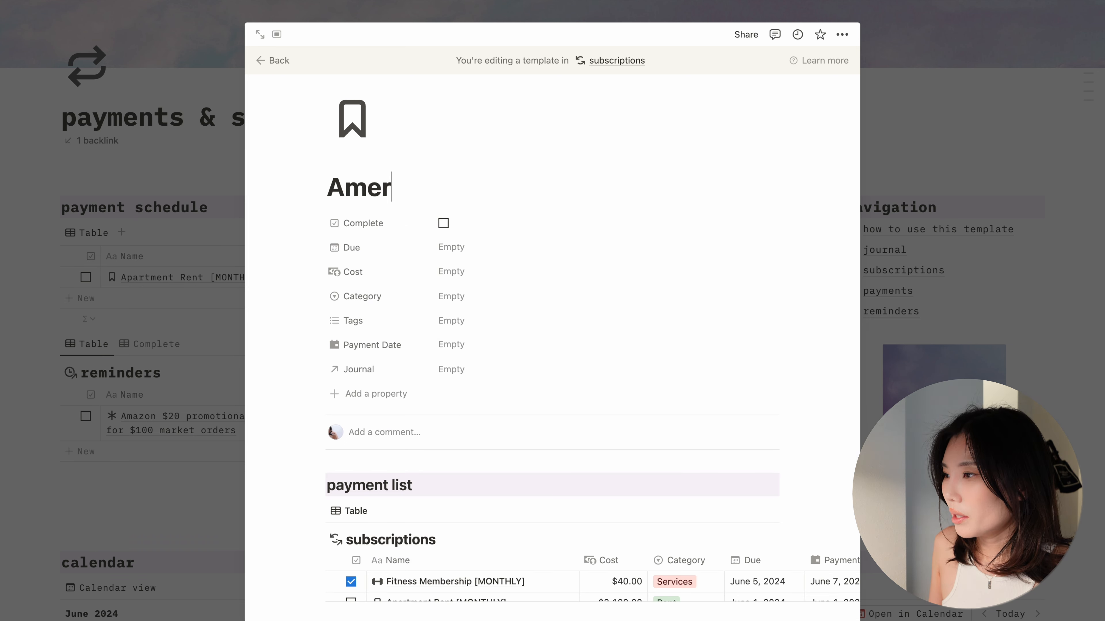
text(ican )
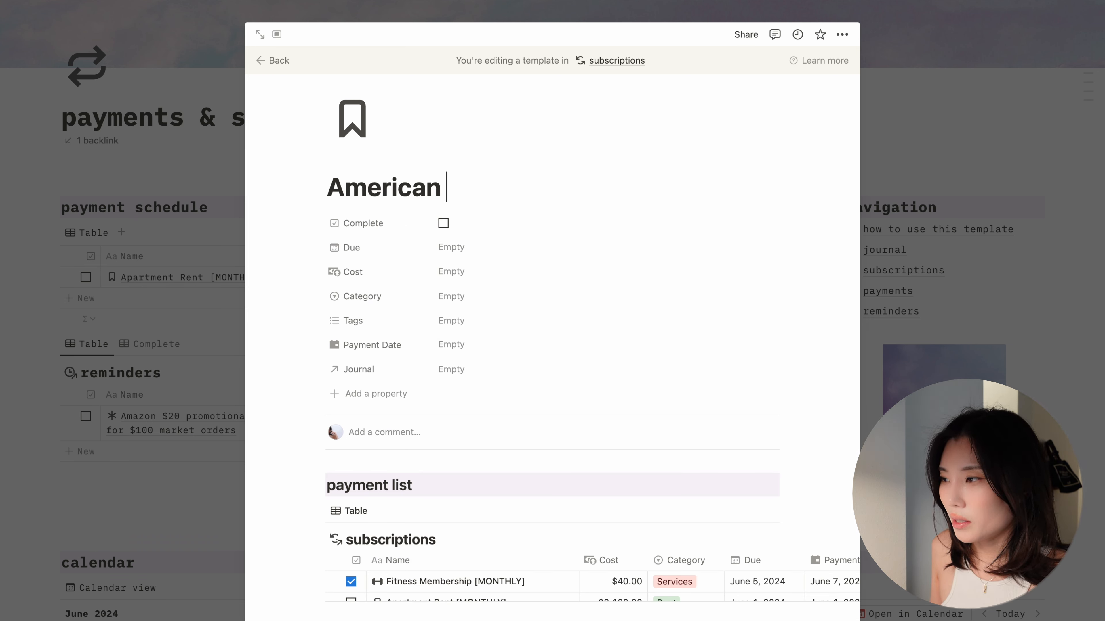
text(Express)
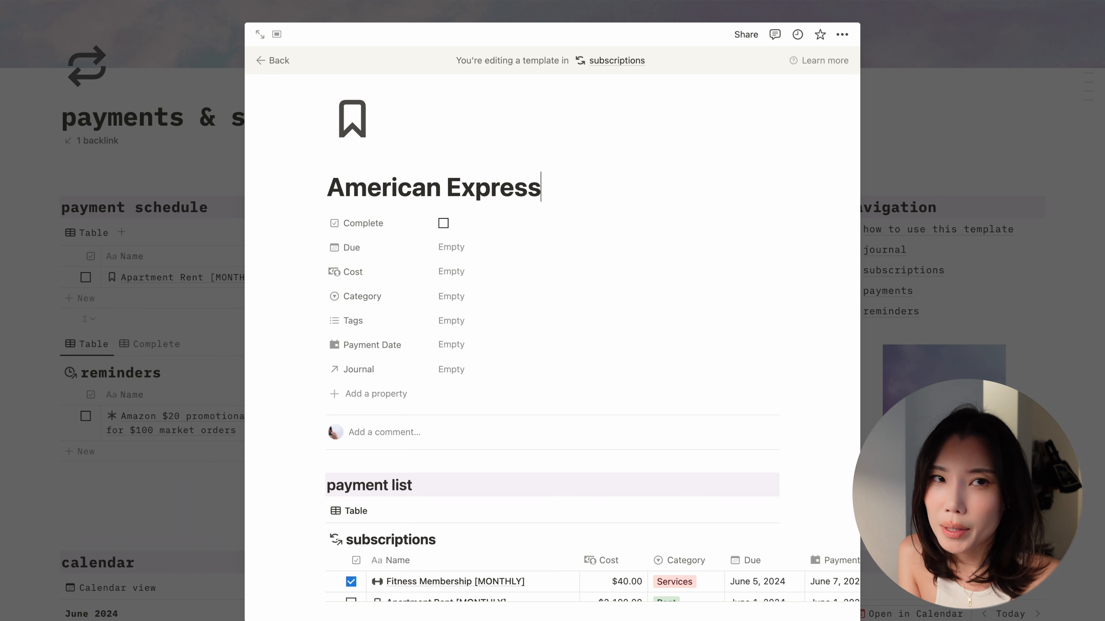
text([MONTHL)
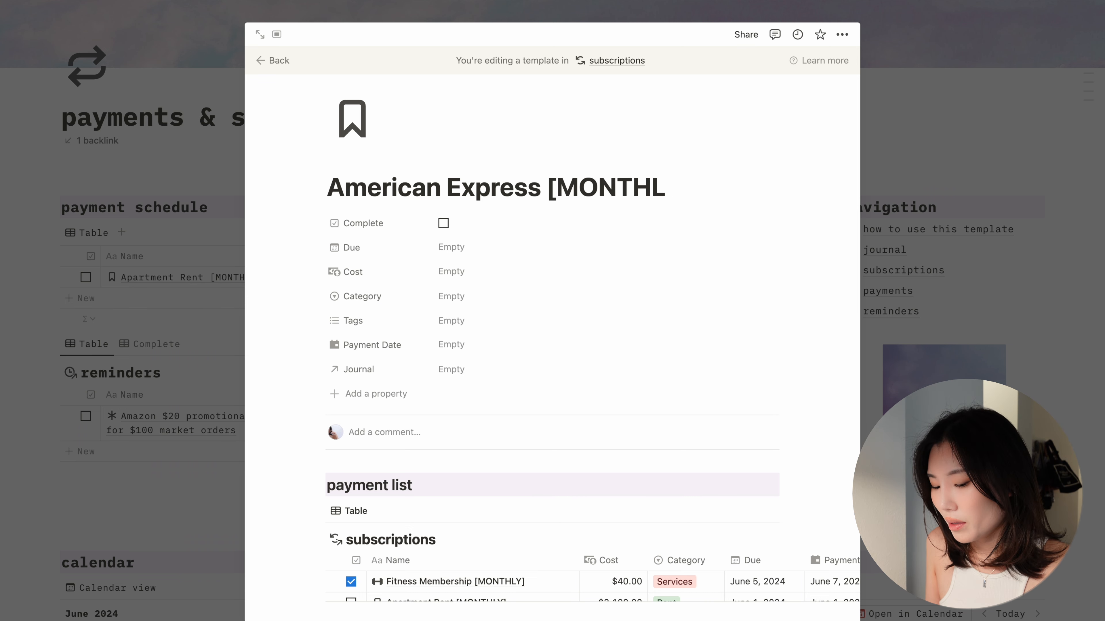
text(Y])
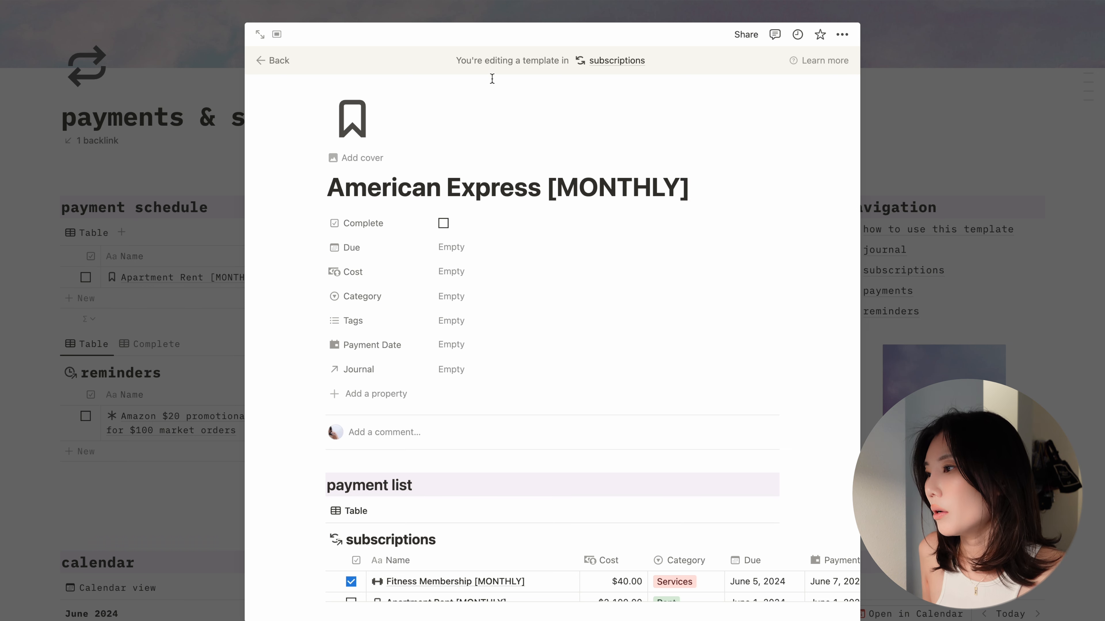
Set the template's Due property to Today, the date when duplicated, and its Cost to $60
scroll(577, 123, down, 1)
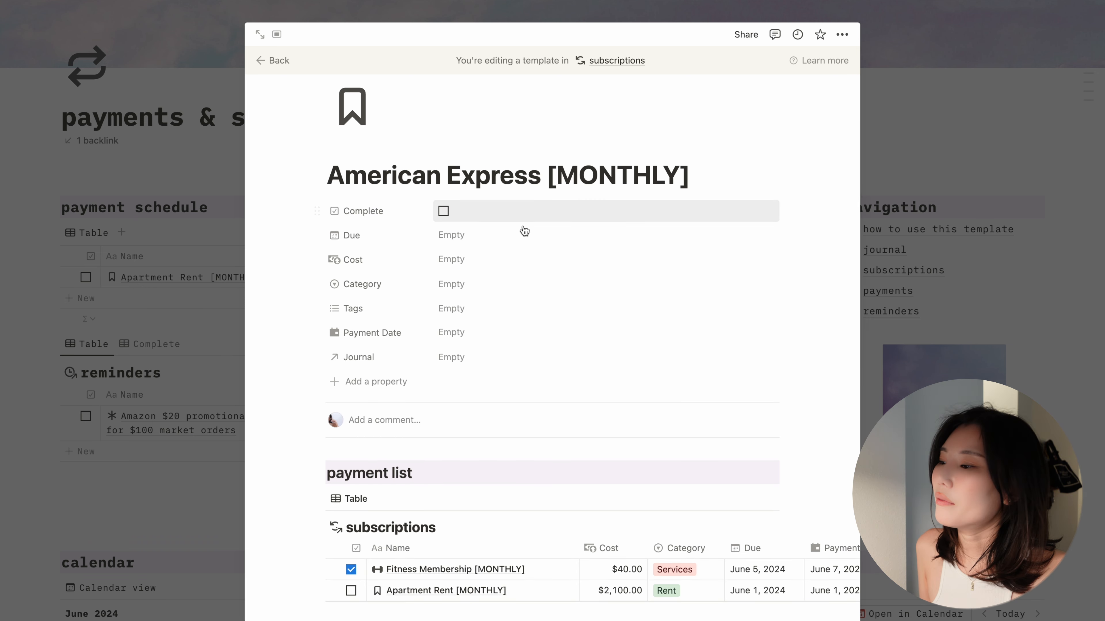
click(481, 239)
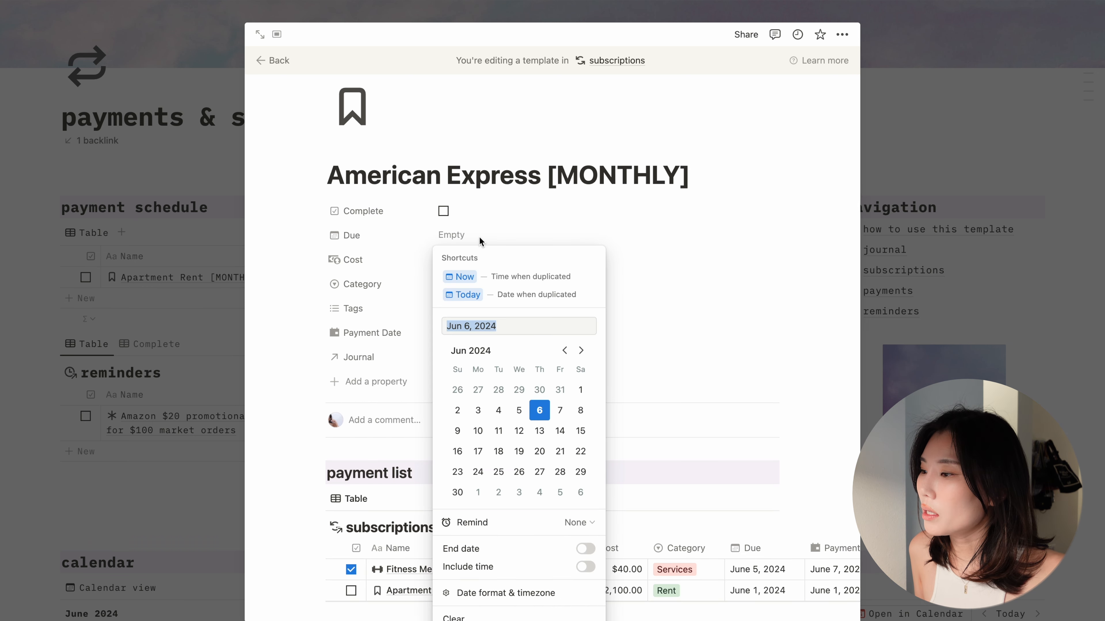
click(476, 296)
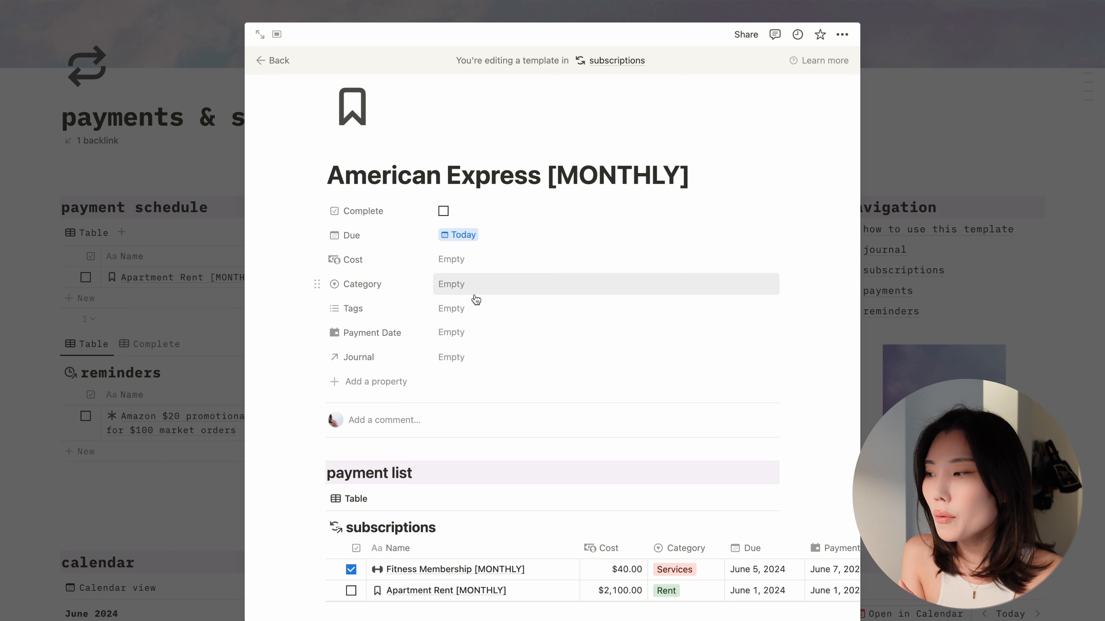
click(454, 258)
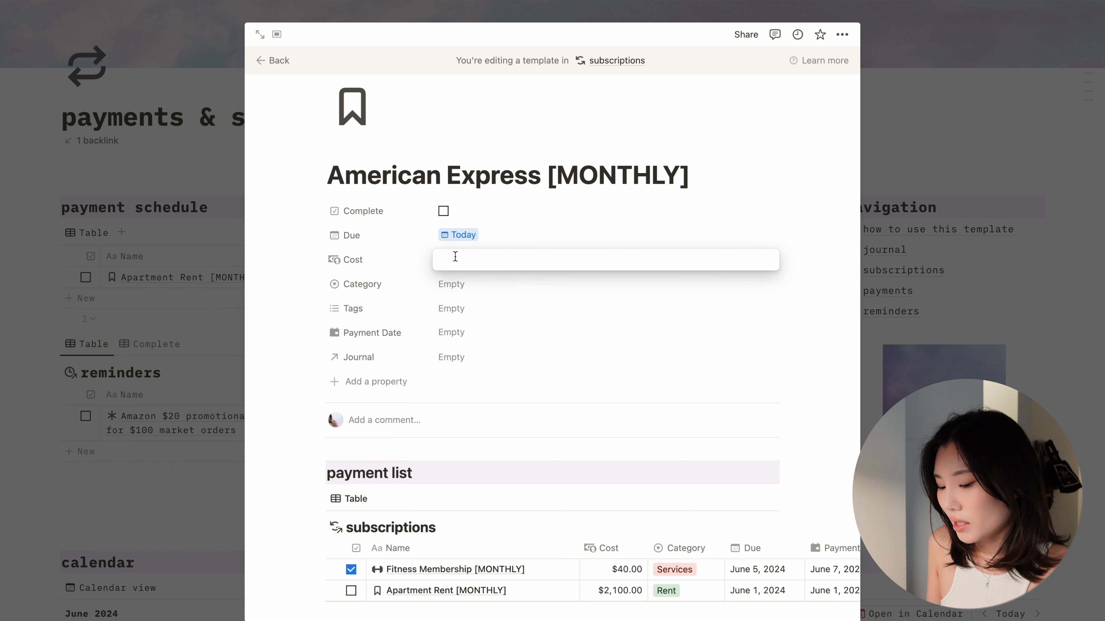
text(60)
click(634, 217)
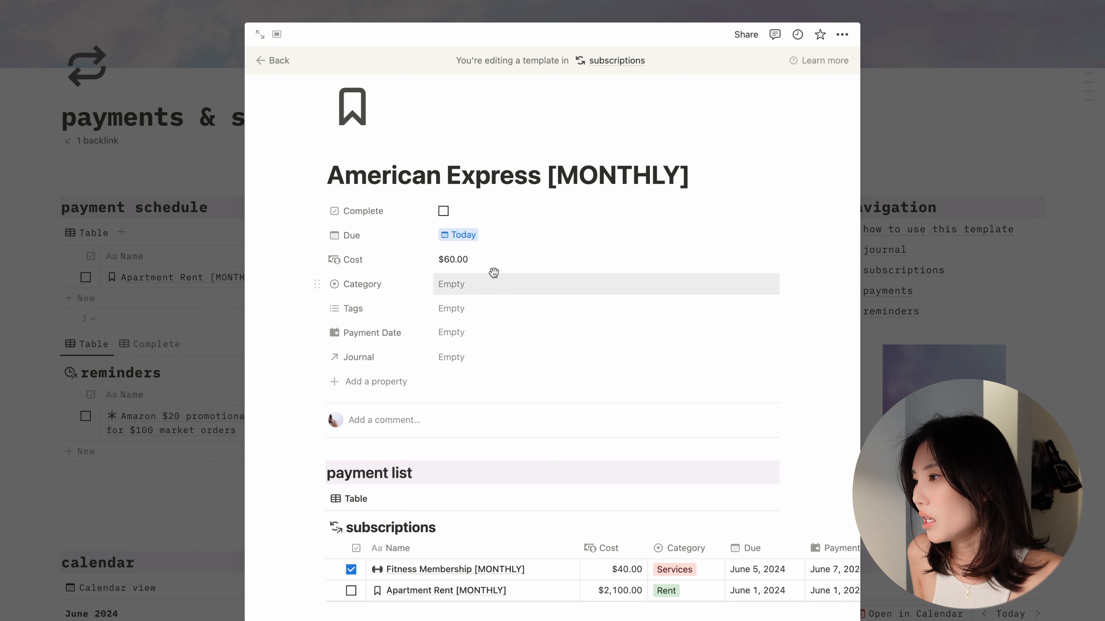
Set the template's Category to Credit Card and give it the Payment tag
click(473, 284)
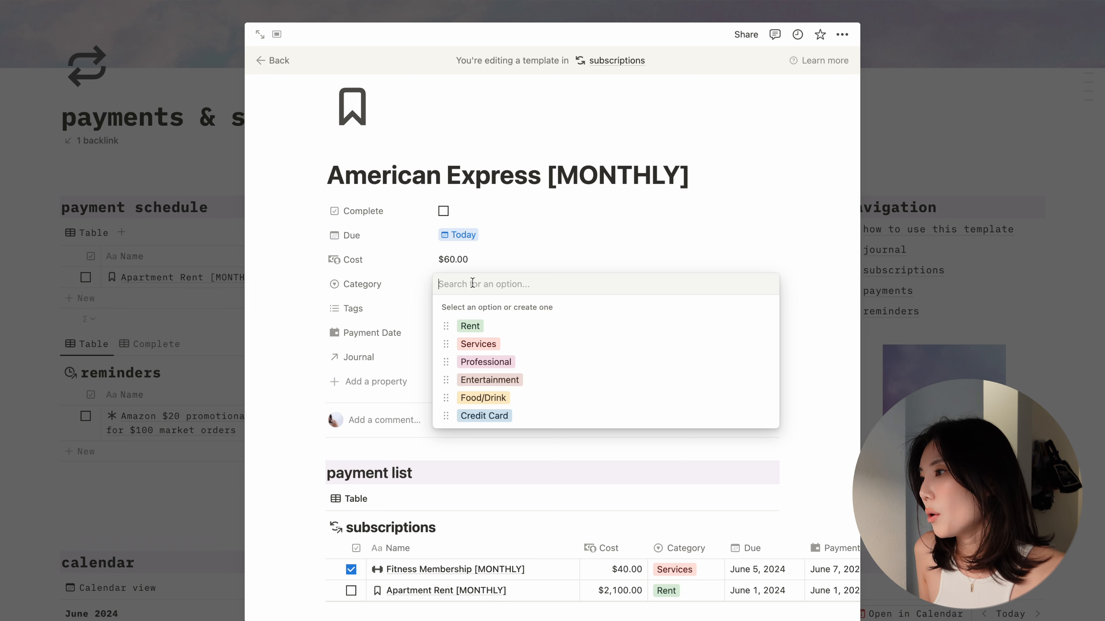
click(485, 416)
click(474, 307)
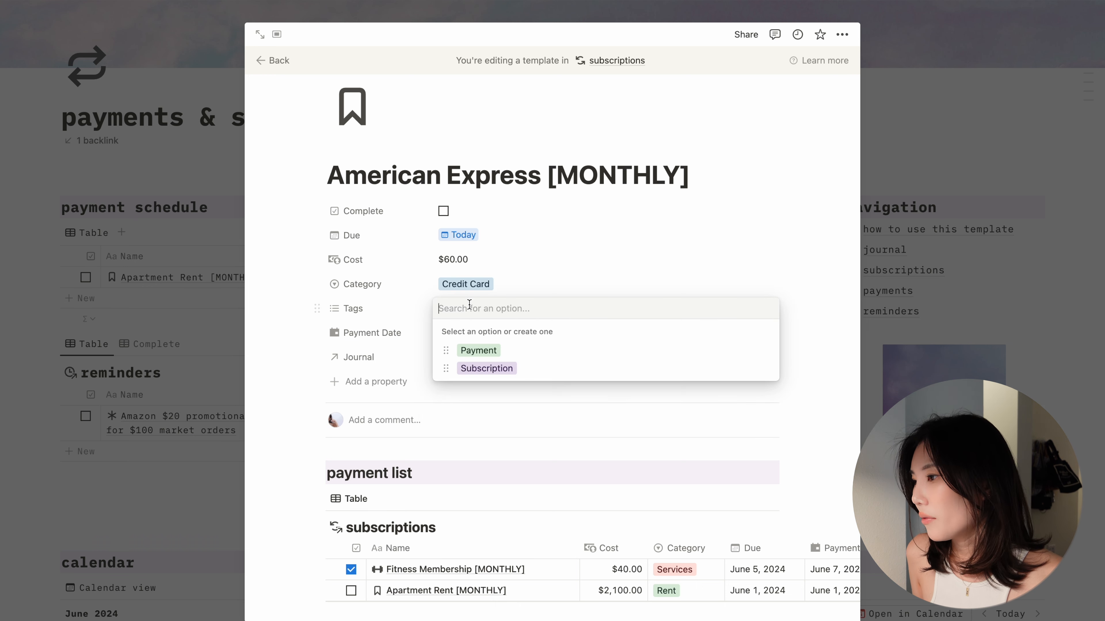
click(510, 357)
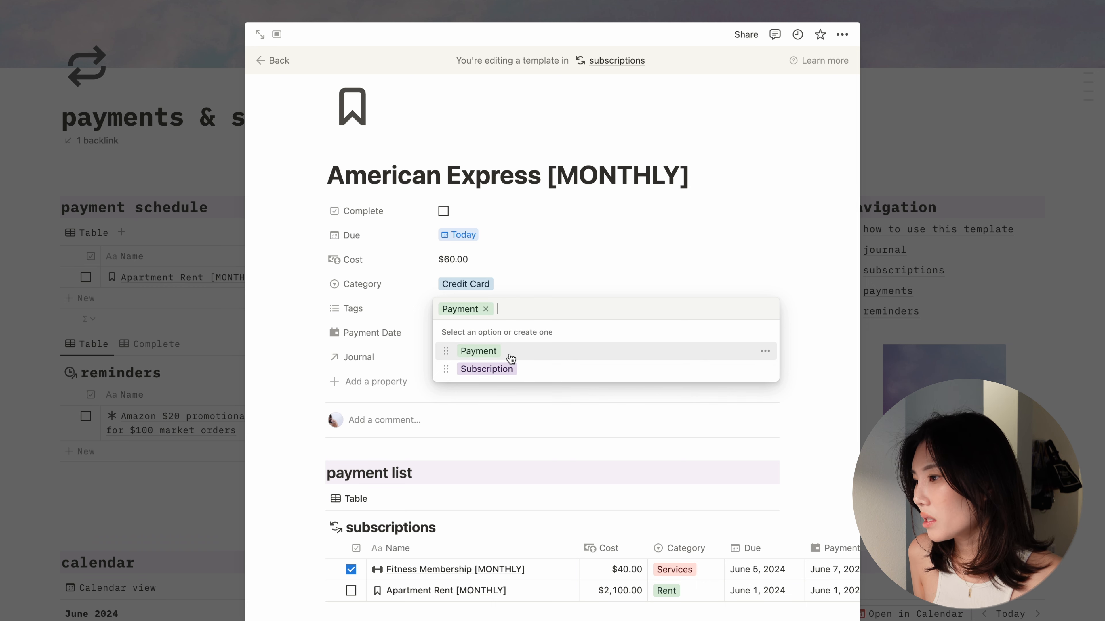
click(667, 227)
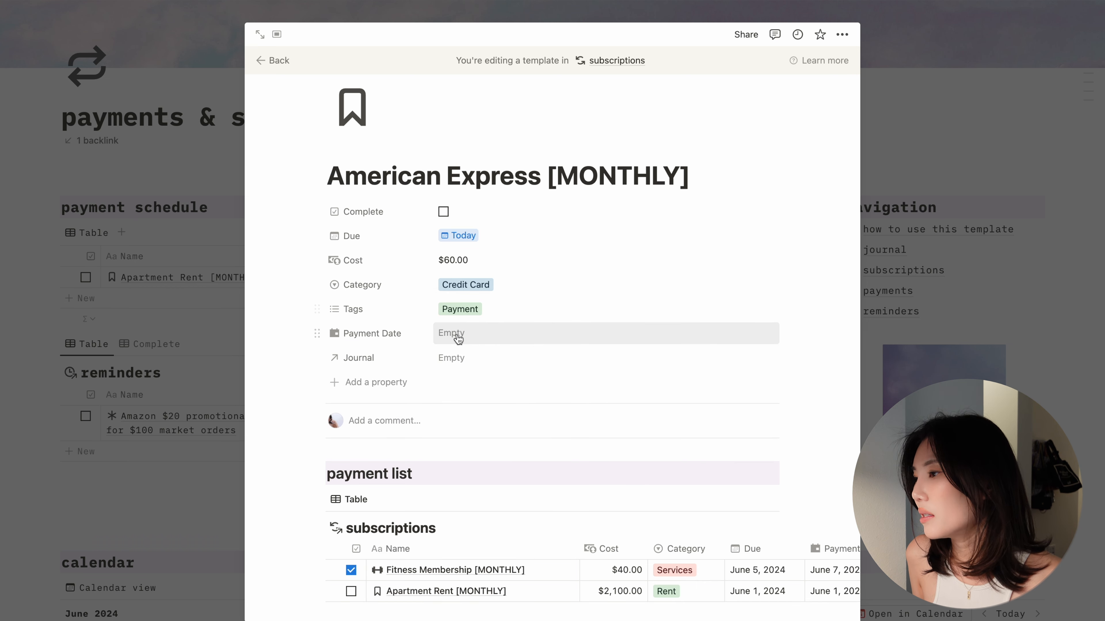
Set the template's Payment Date to June 14, 2024
click(472, 342)
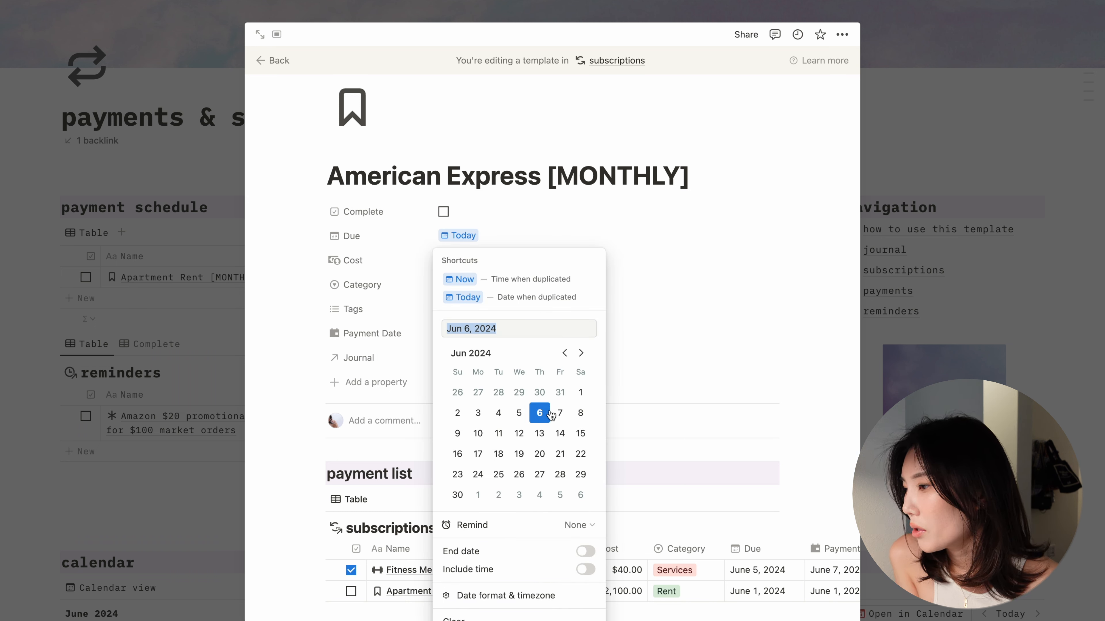
click(561, 435)
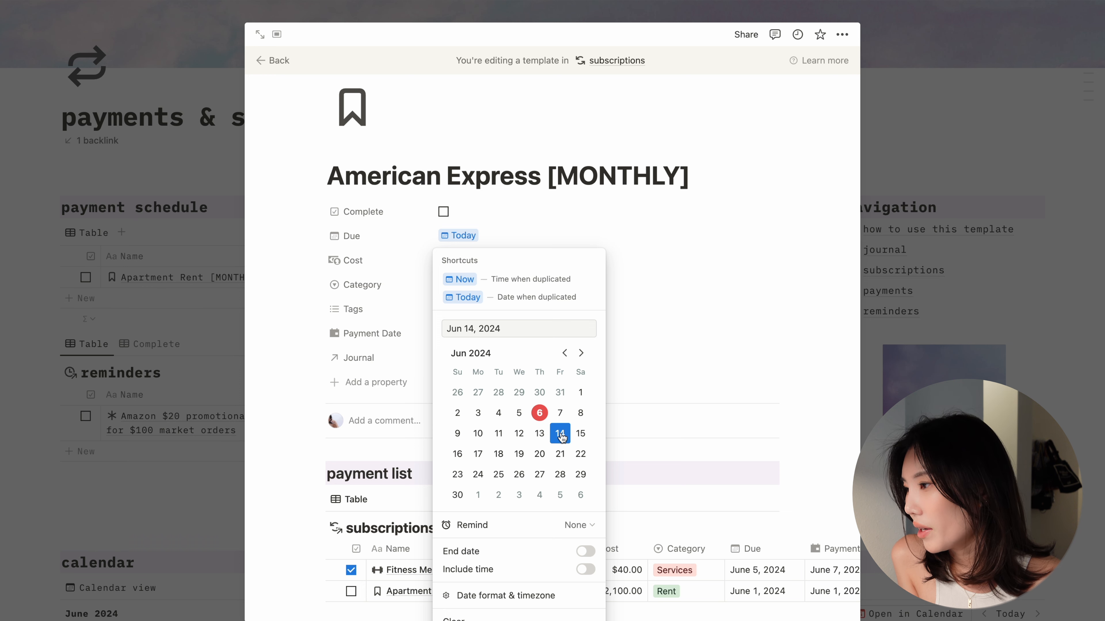
click(772, 390)
Link the template's Journal property to the American Express journal page
scroll(489, 377, down, 1)
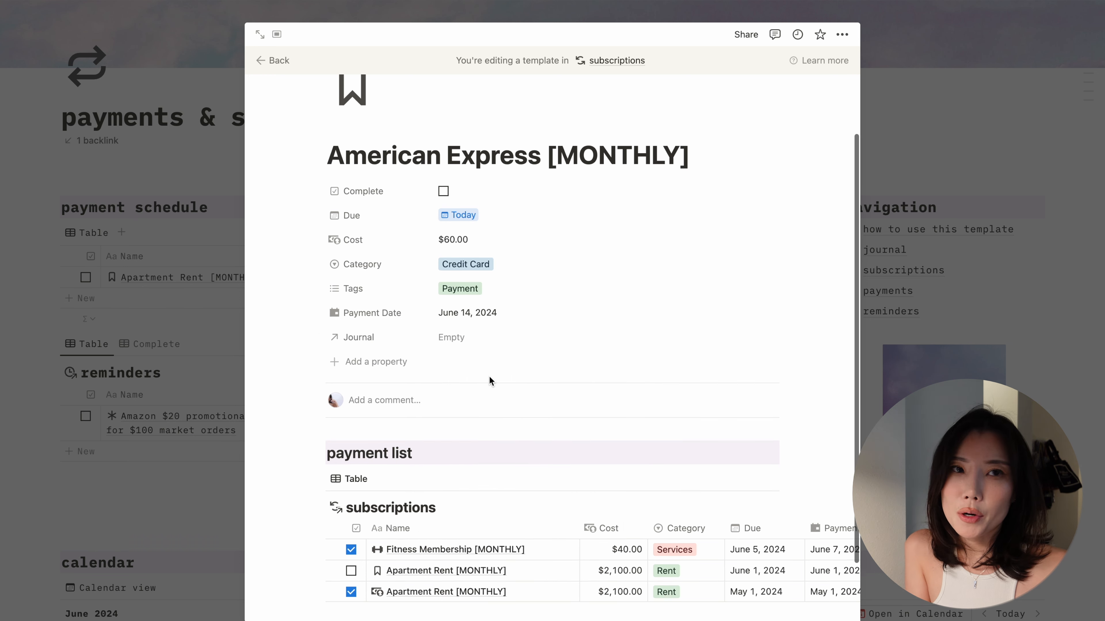
scroll(489, 377, down, 2)
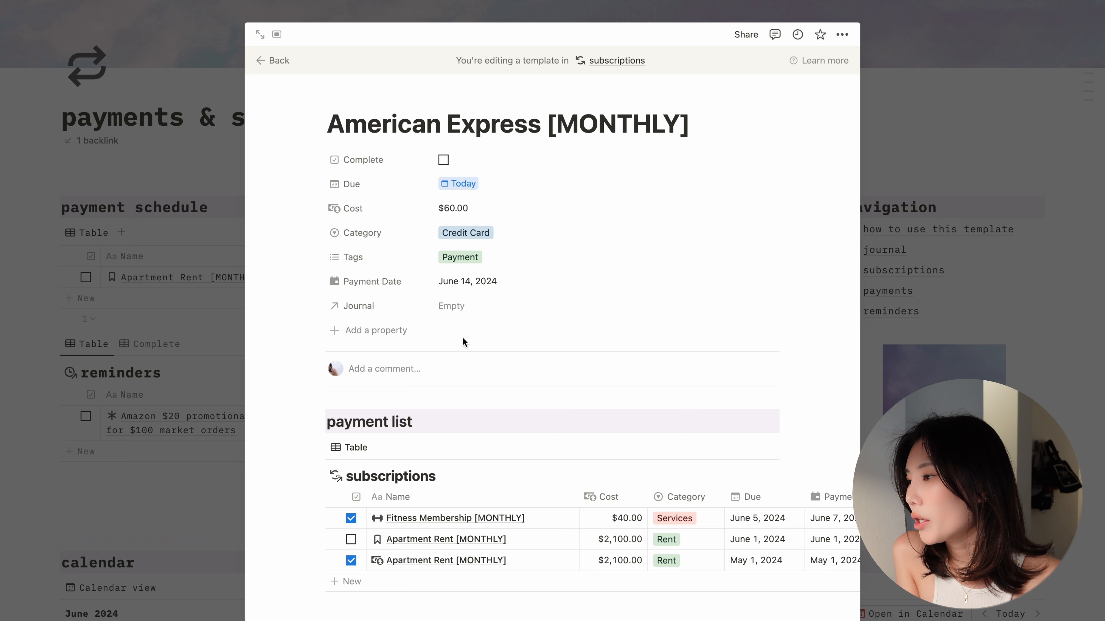
scroll(463, 313, down, 1)
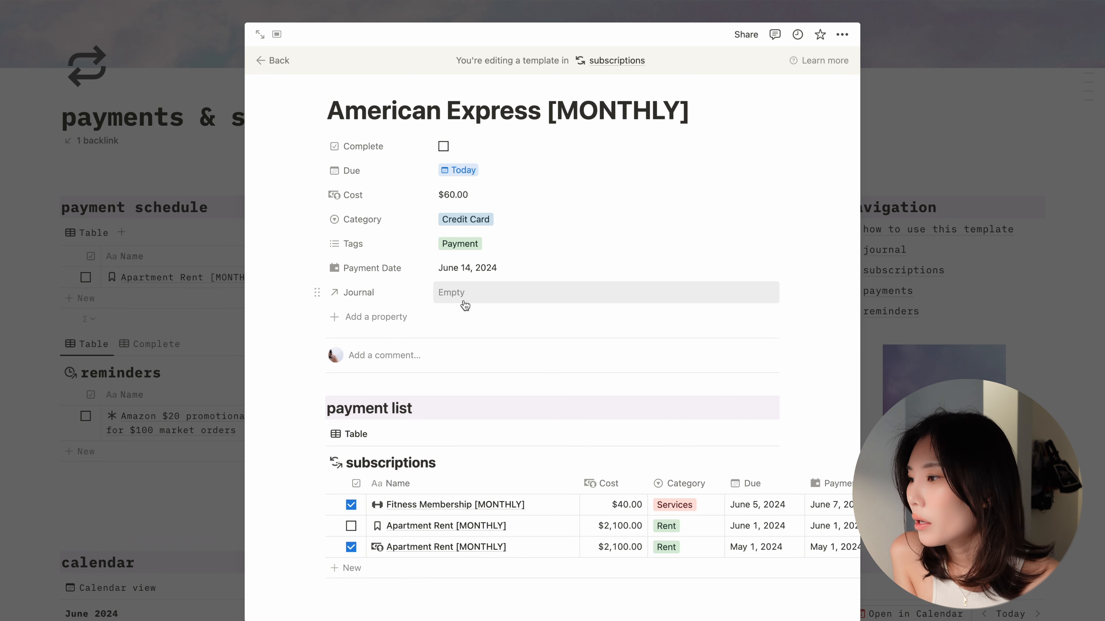
scroll(465, 306, down, 1)
click(464, 287)
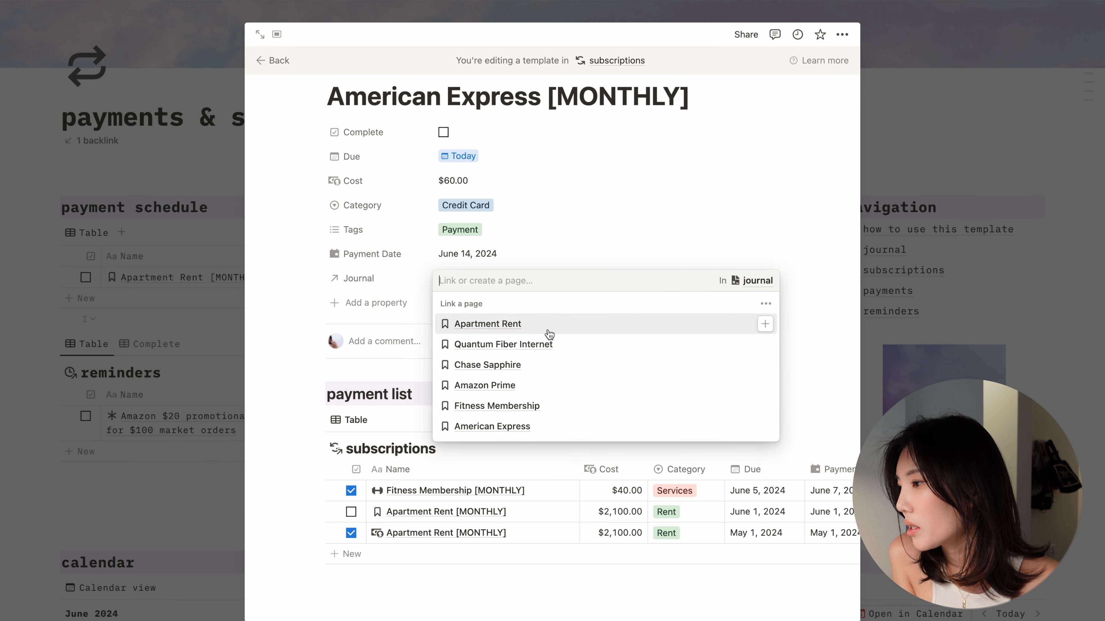
click(496, 430)
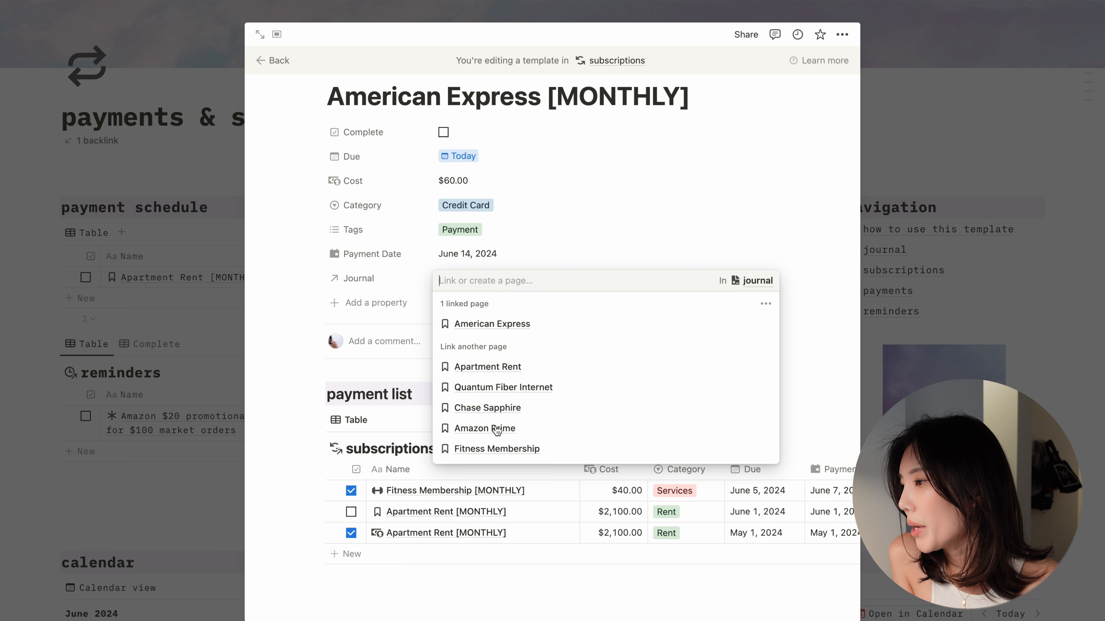
click(762, 214)
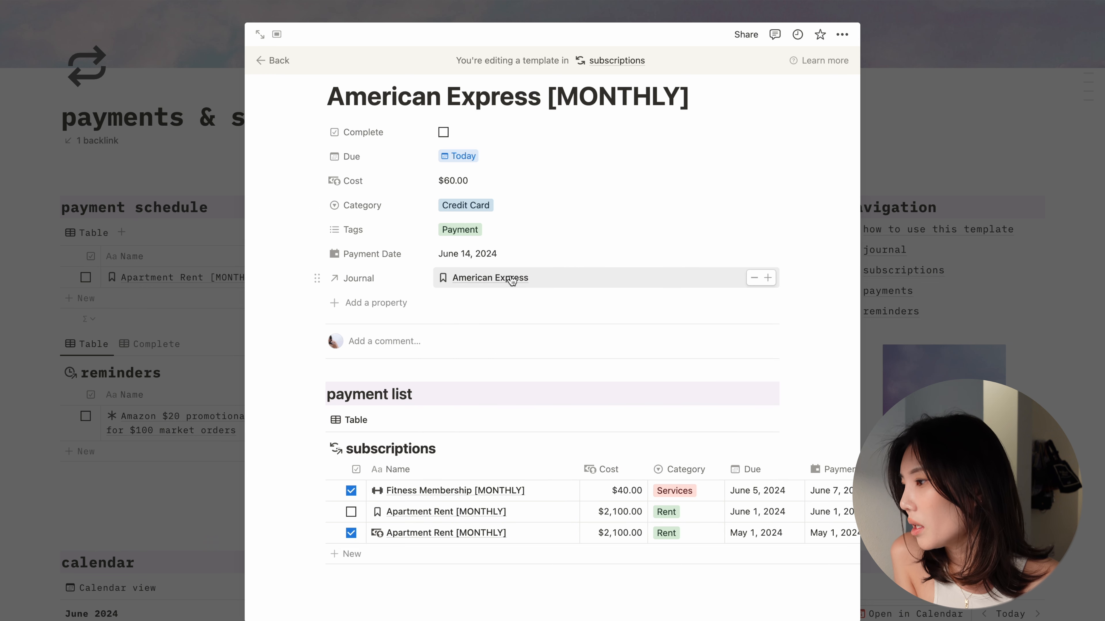
Filter the payment list inside the template so that Journal contains American Express, and leave the template editor
scroll(569, 351, down, 1)
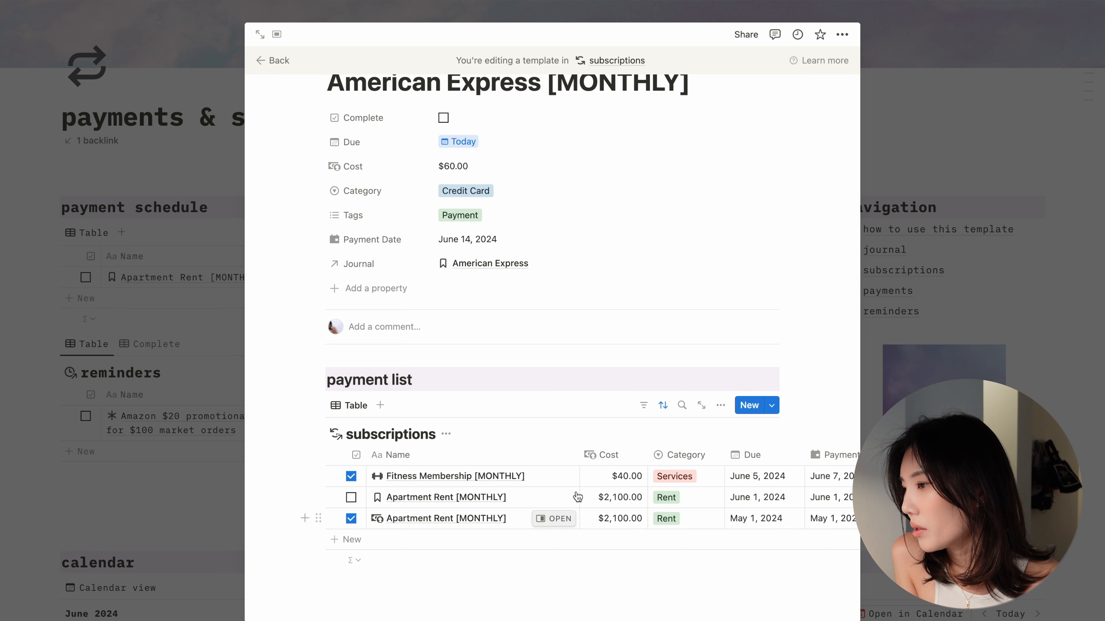
click(643, 406)
click(439, 460)
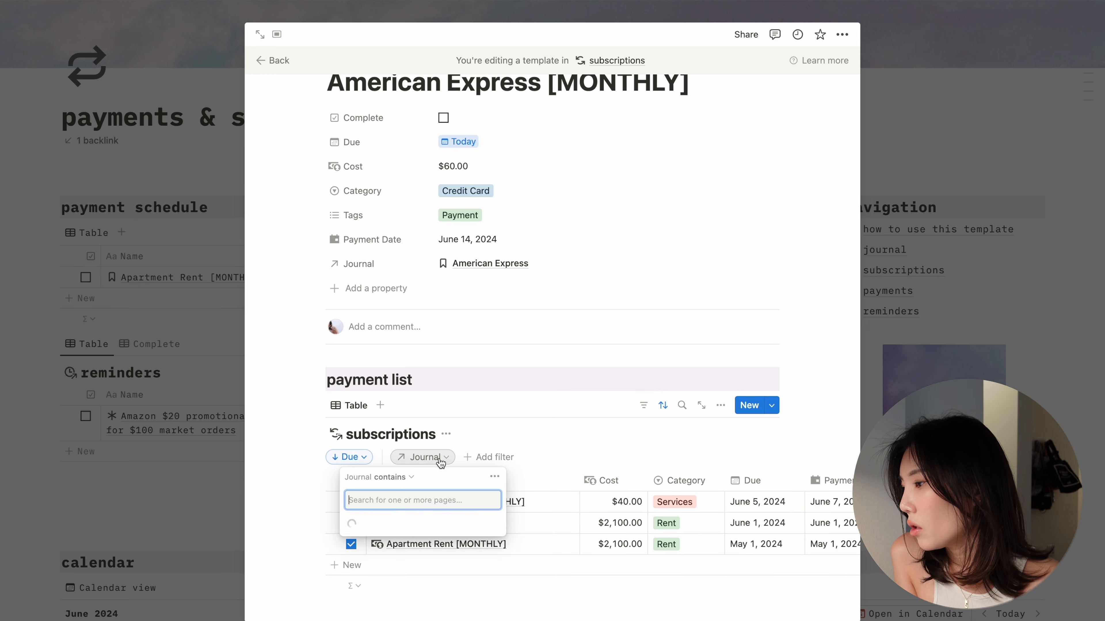
click(427, 613)
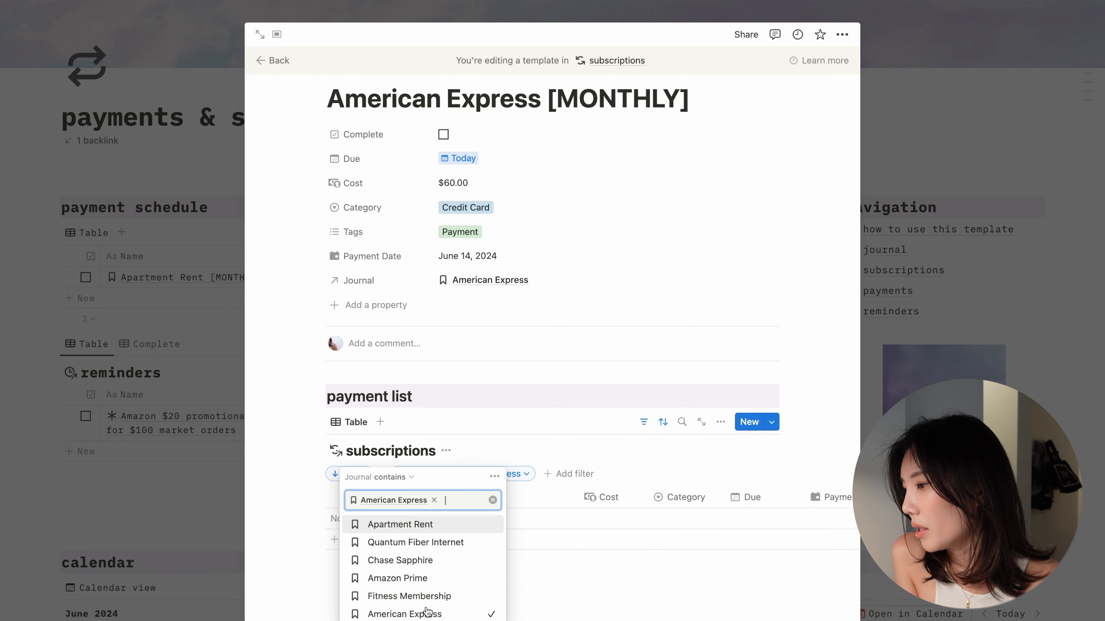
click(580, 593)
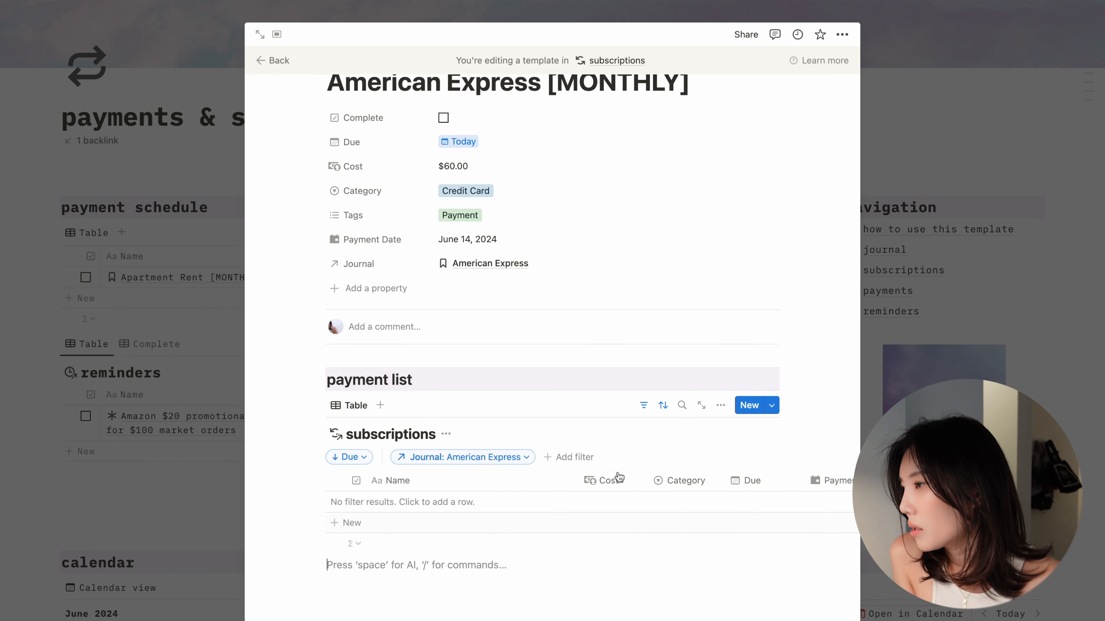
scroll(641, 276, up, 5)
scroll(642, 280, down, 5)
scroll(642, 280, down, 1)
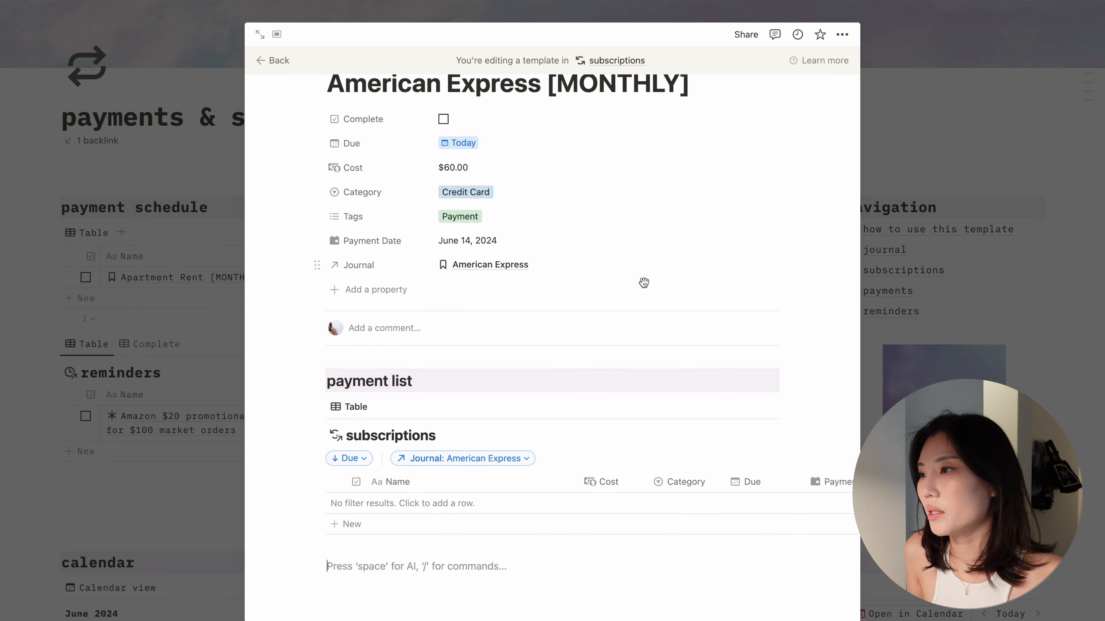
scroll(589, 342, down, 1)
scroll(589, 341, up, 5)
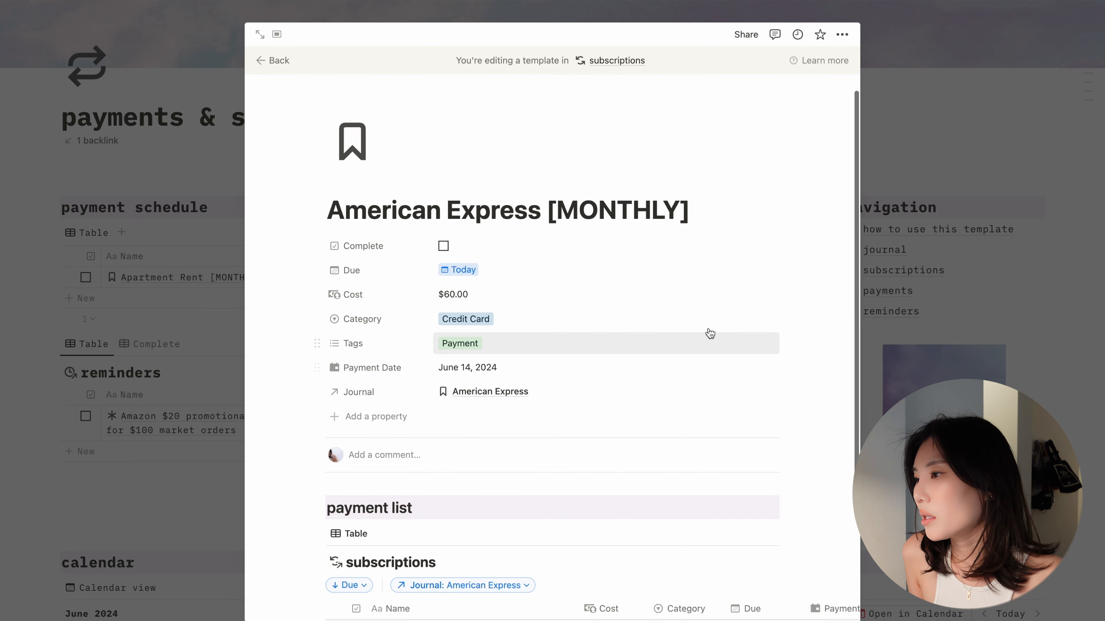
click(260, 64)
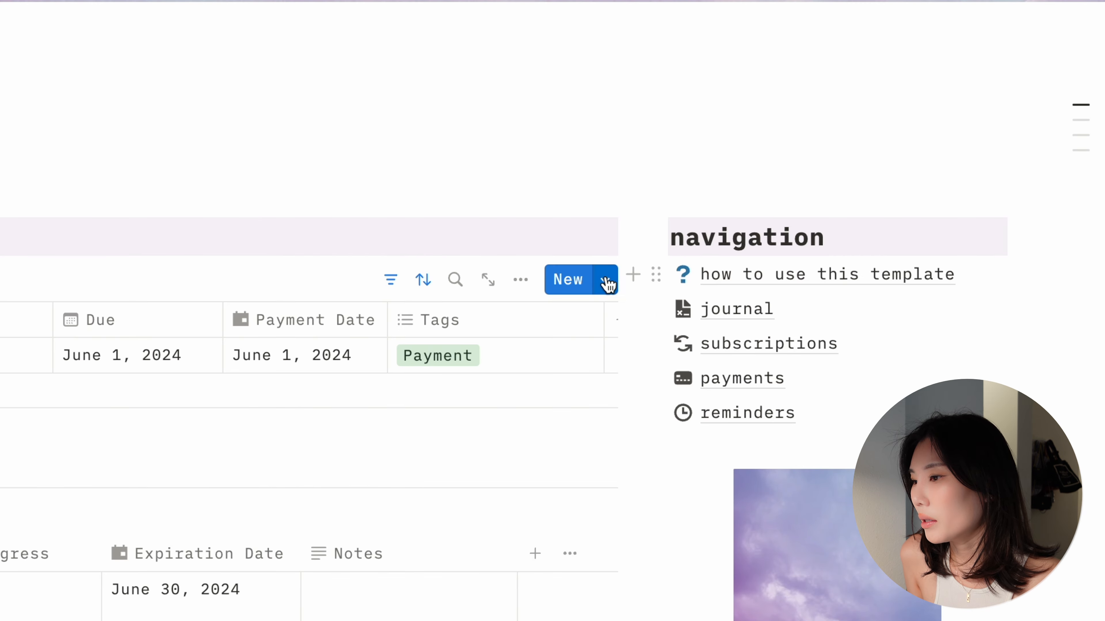
Set the American Express [MONTHLY] template to repeat every 1 month starting June 11, 2024, and save the schedule
click(805, 373)
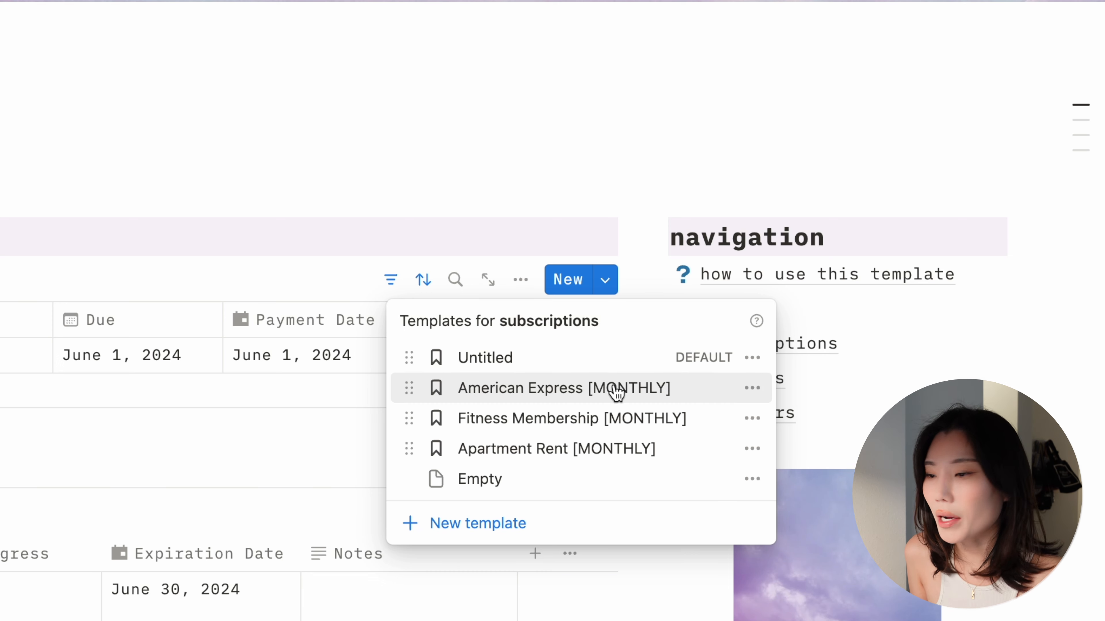
click(752, 388)
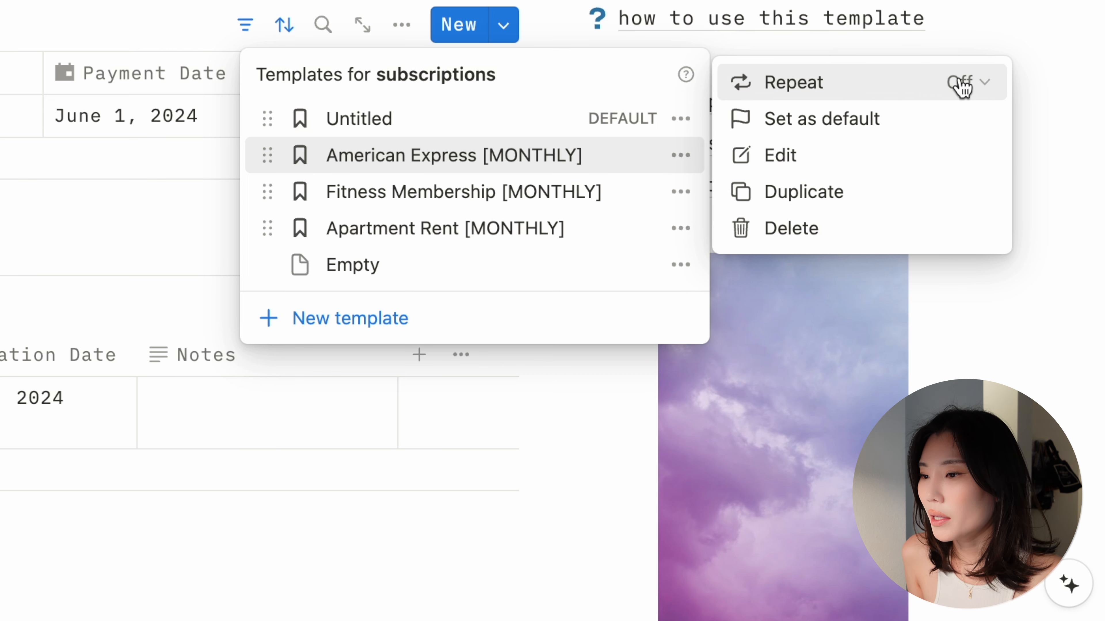
click(982, 85)
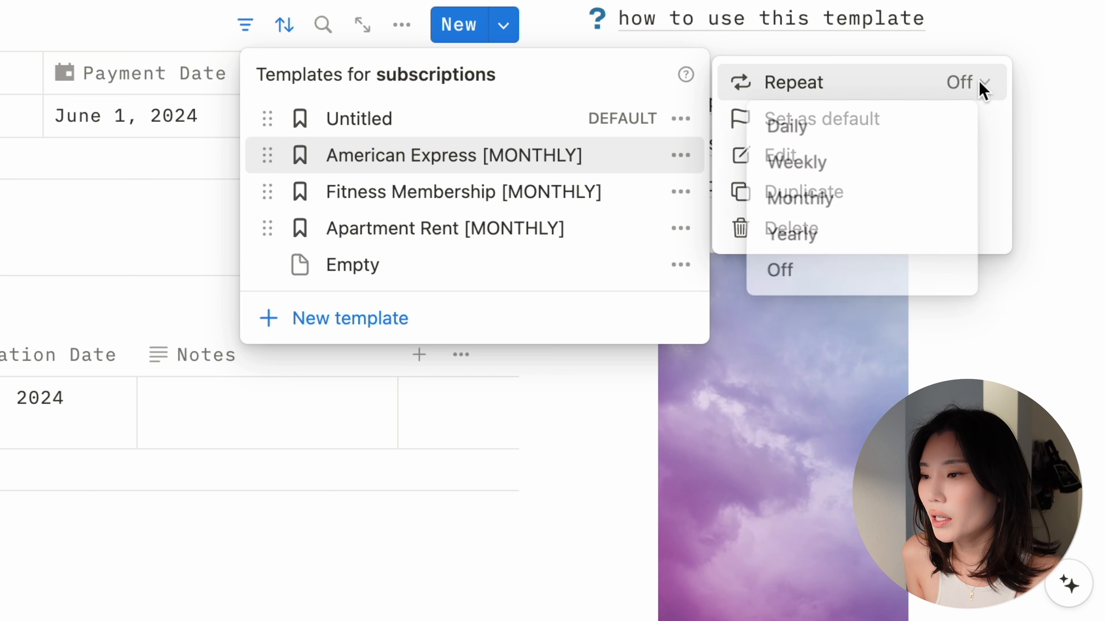
click(952, 204)
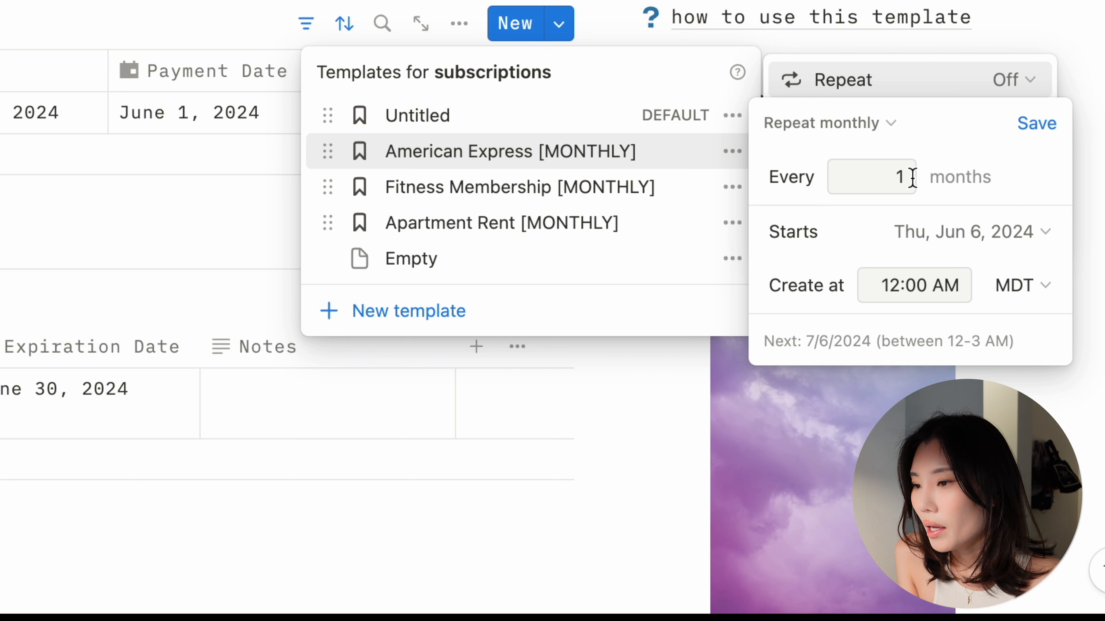
click(986, 246)
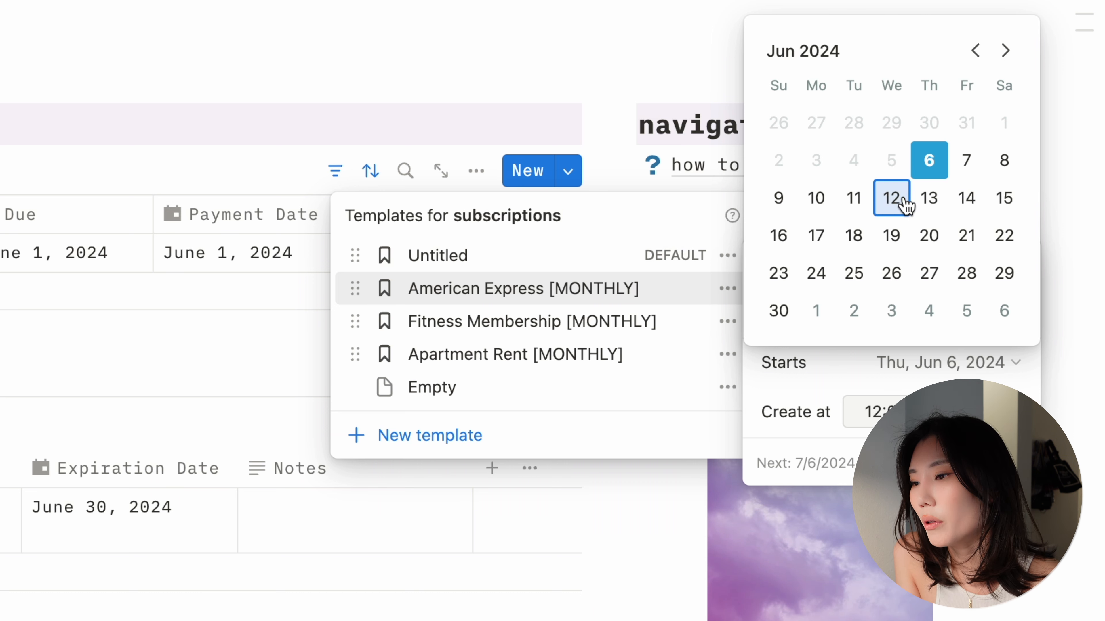
click(866, 203)
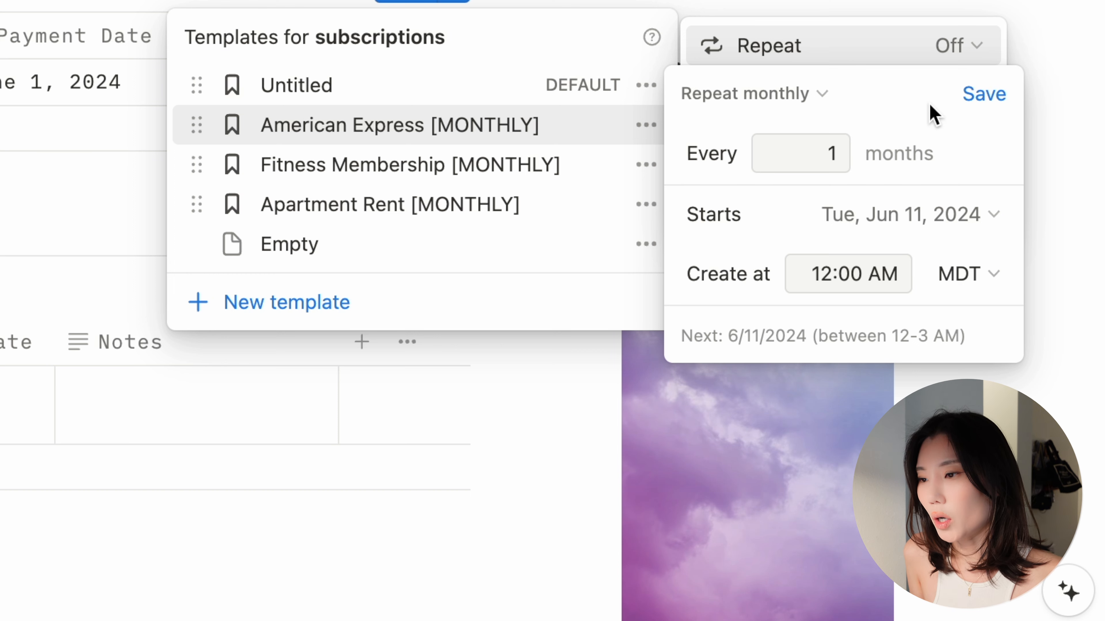
click(983, 101)
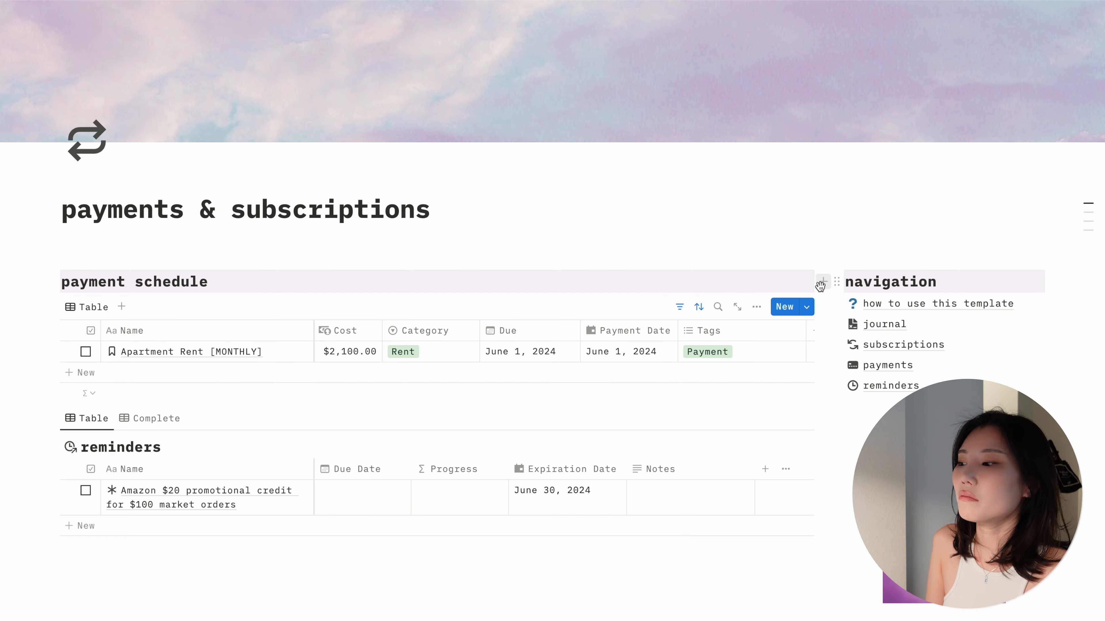
Add an entry to the payment schedule from the American Express [MONTHLY] template and close the new page
scroll(782, 252, up, 1)
click(806, 309)
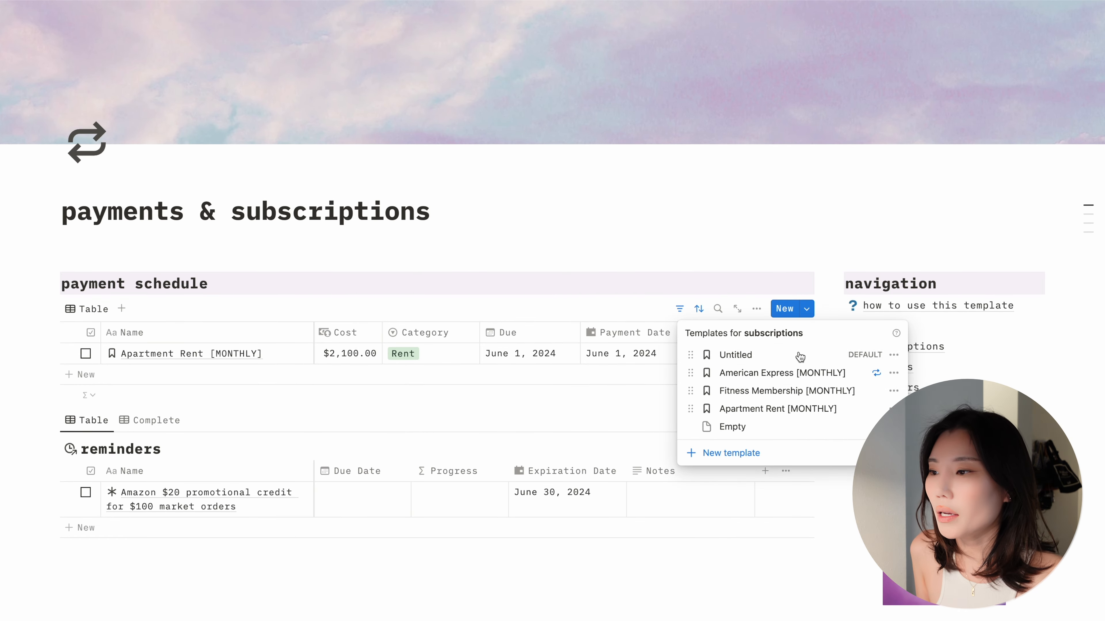
click(749, 376)
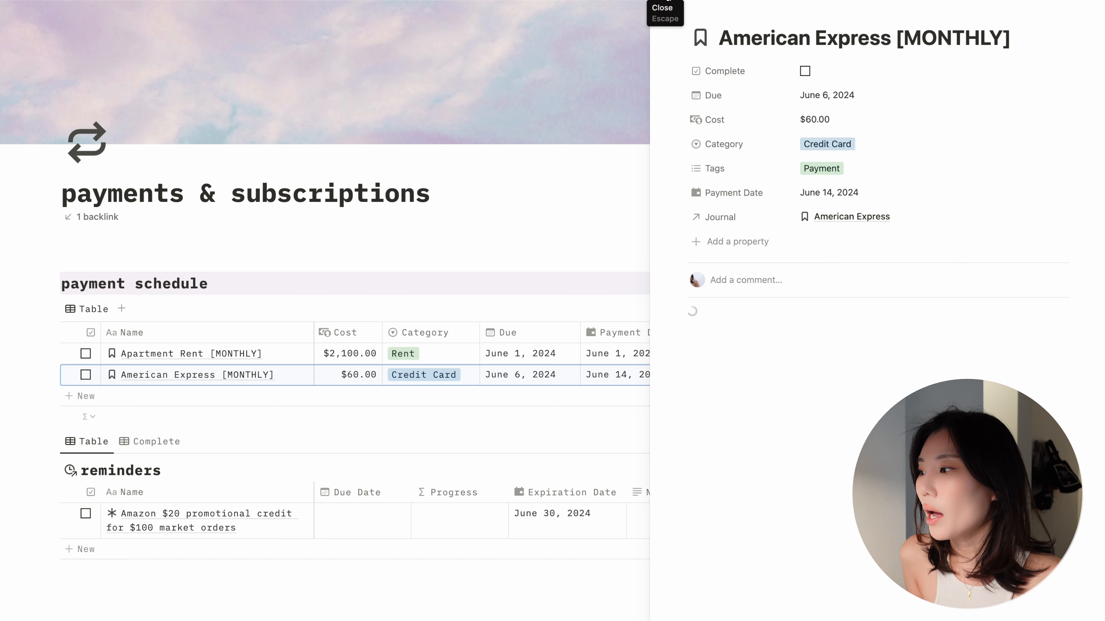
click(668, 2)
scroll(541, 227, down, 1)
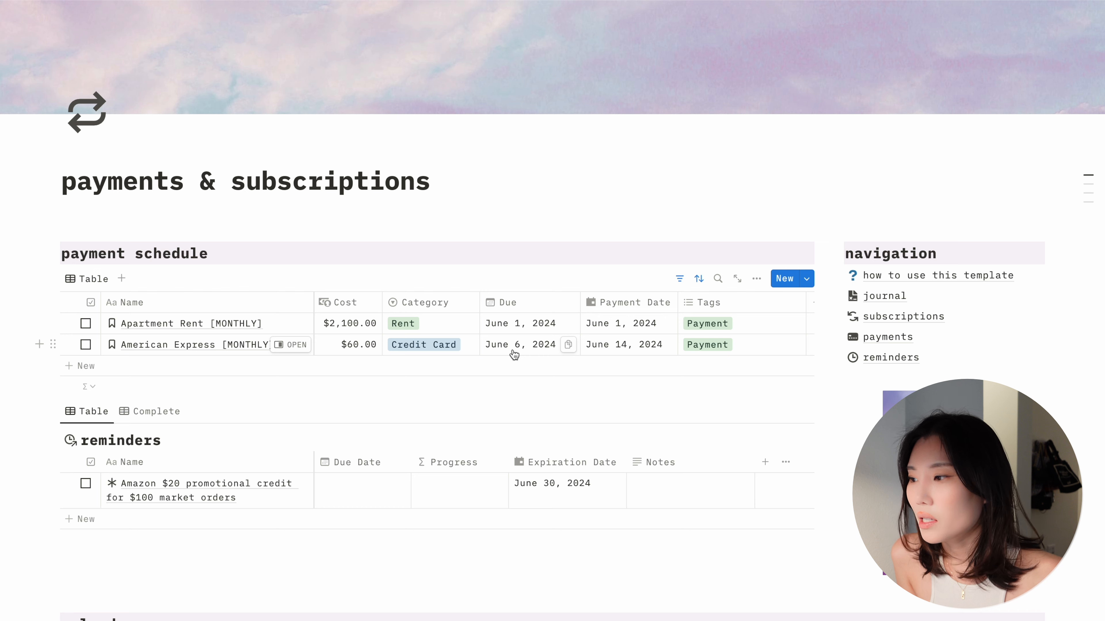
Open the American Express entry in the June 2024 calendar, review its properties and payment list, and close it
scroll(566, 361, down, 10)
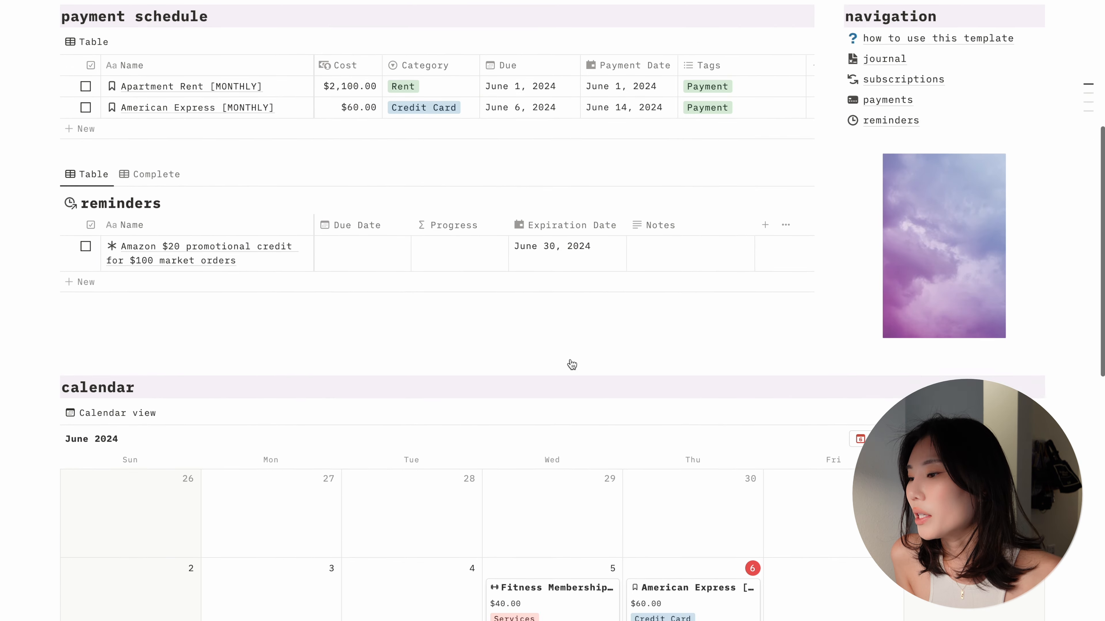
scroll(570, 359, down, 1)
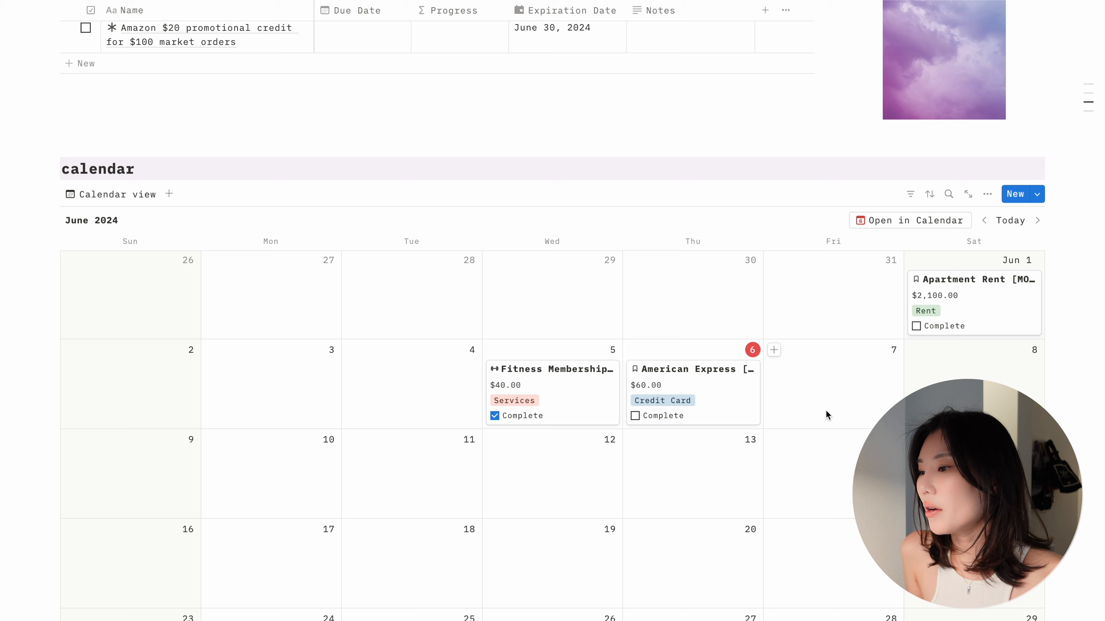
click(733, 405)
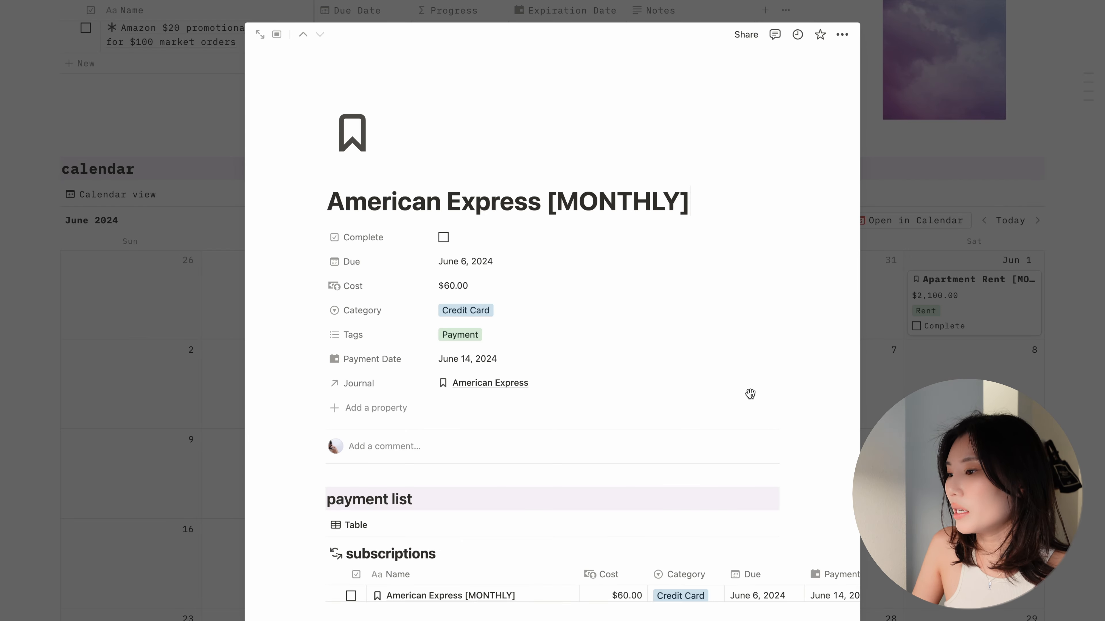
scroll(772, 383, down, 2)
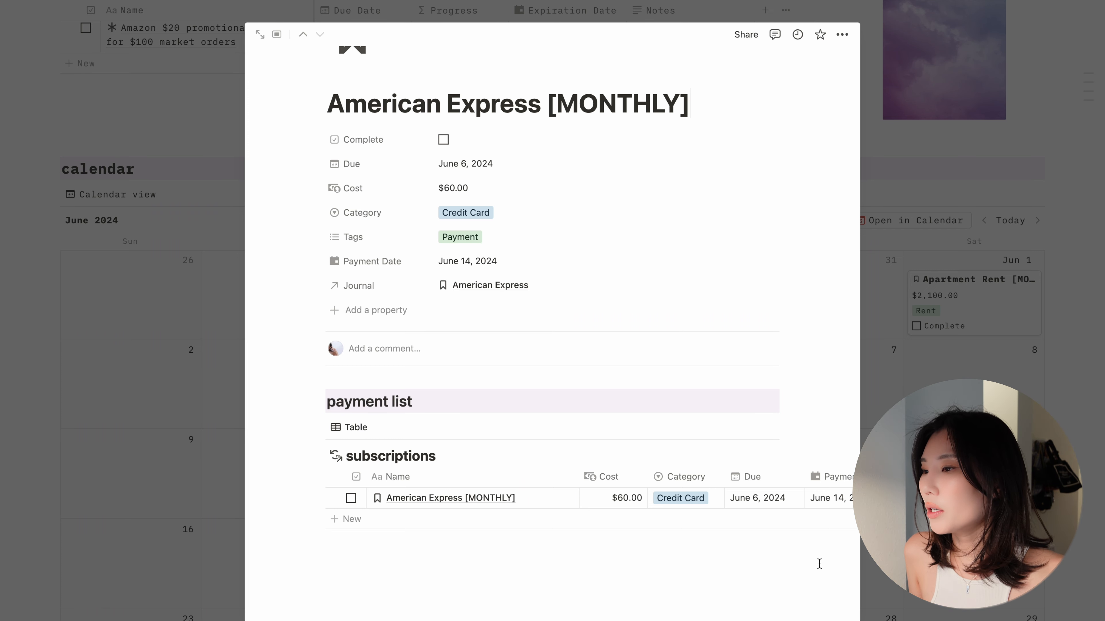
key(Escape)
scroll(709, 413, up, 8)
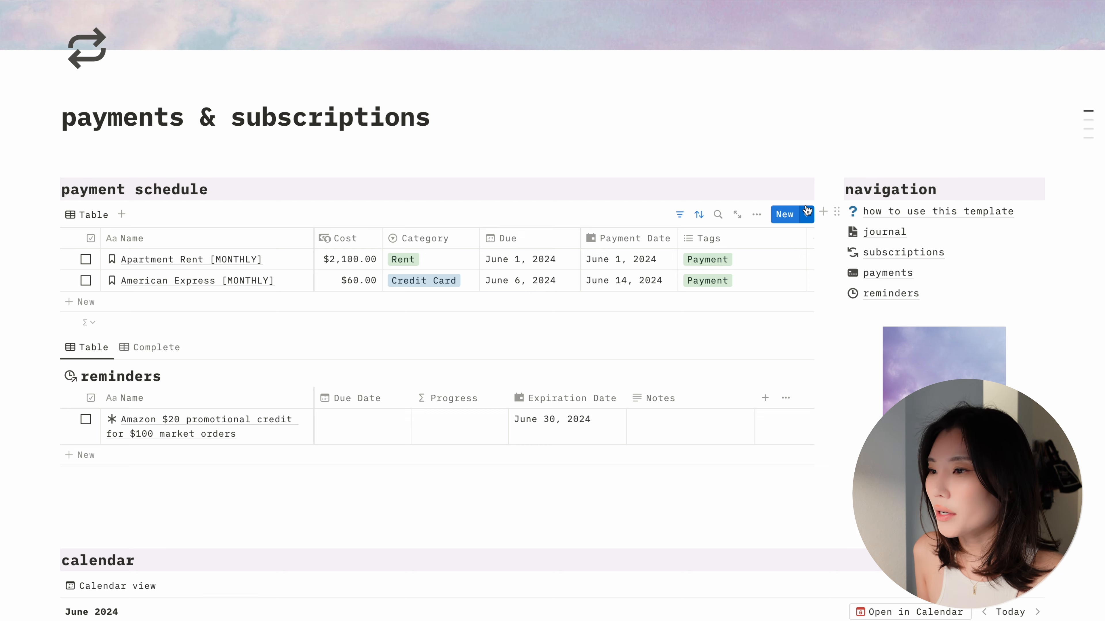
Create Hulu + Spotify [MONTHLY] and Amazon Delivery [MONTHLY] templates, giving Amazon Delivery Due Today, Cost $11.01 and Category Services
scroll(806, 210, down, 10)
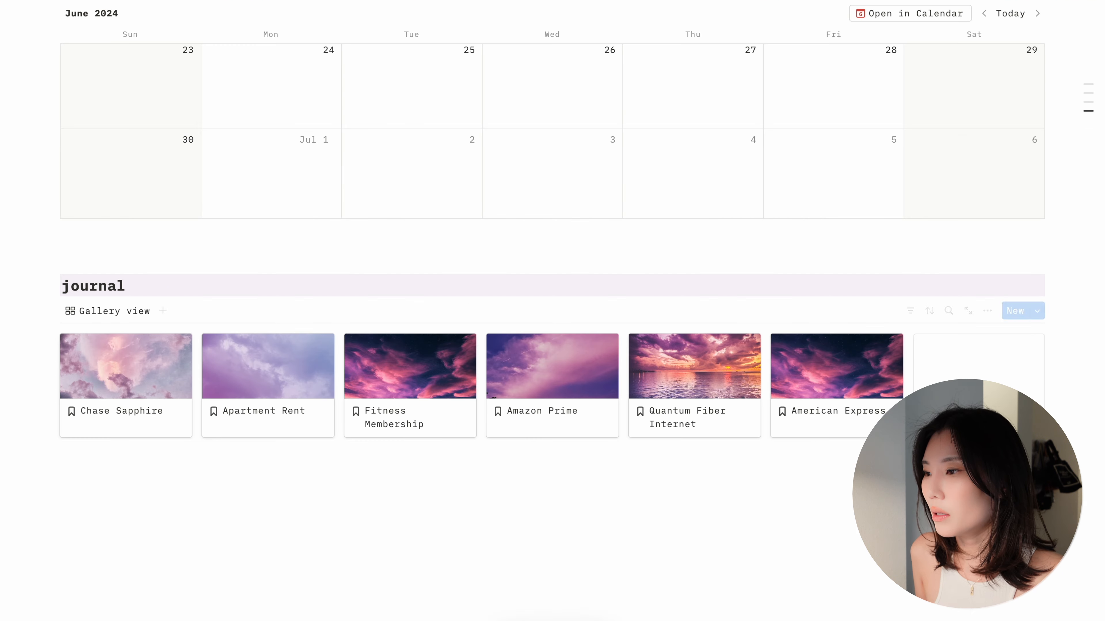
click(662, 86)
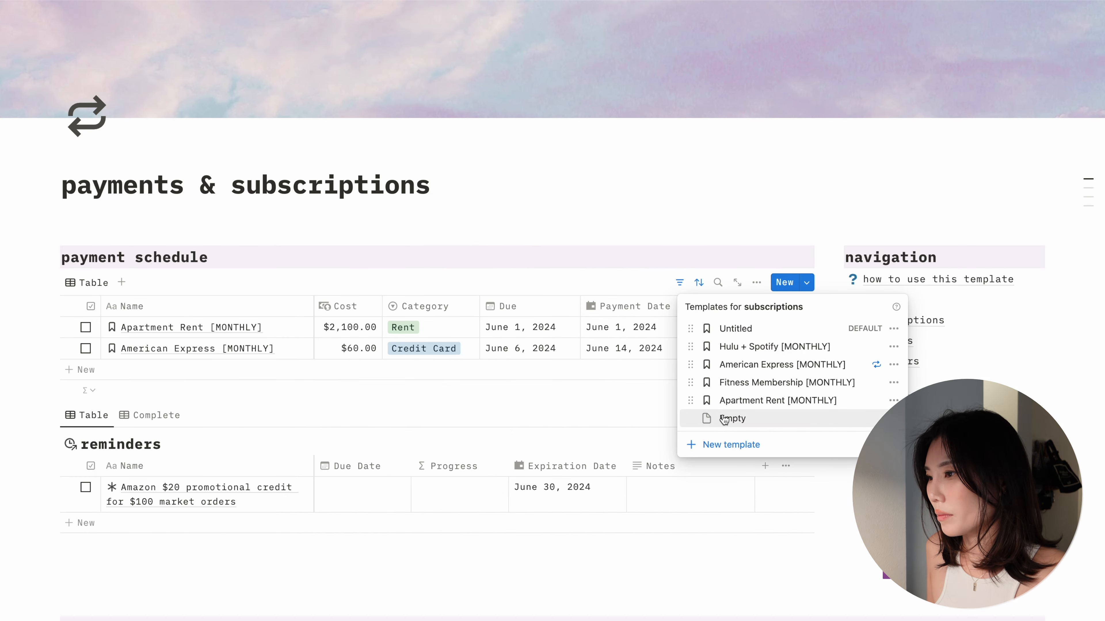
click(894, 329)
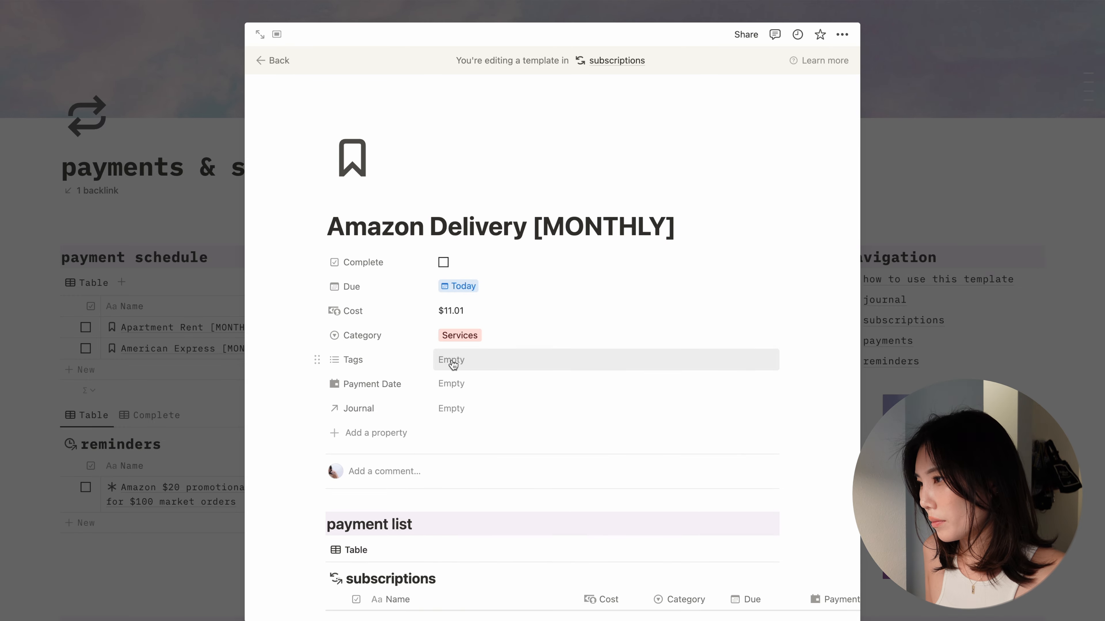
click(461, 387)
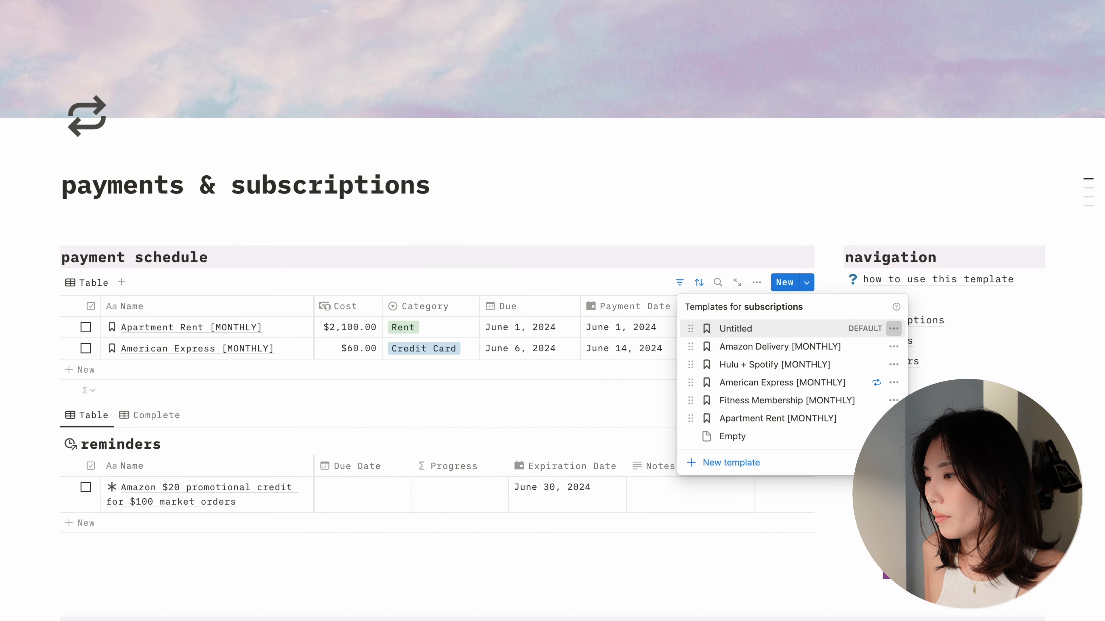
Create a subscriptions template named Creative Clouds [MONTHLY] with Due set to Today and fill in its cost
click(730, 461)
text(Creative Clouds [MONTHLY])
click(447, 268)
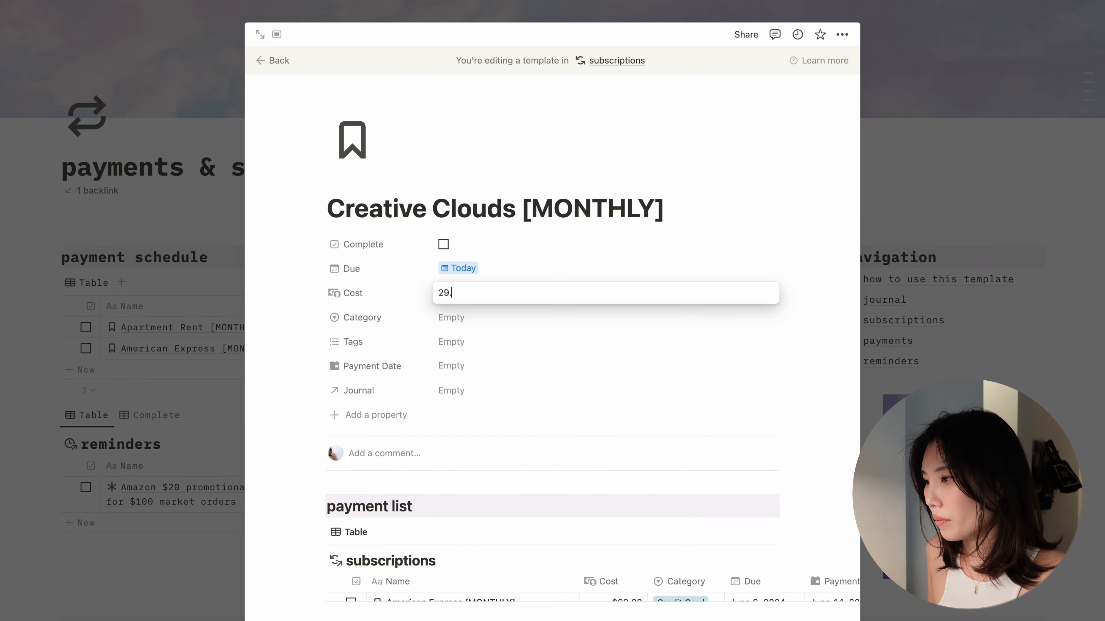
click(499, 475)
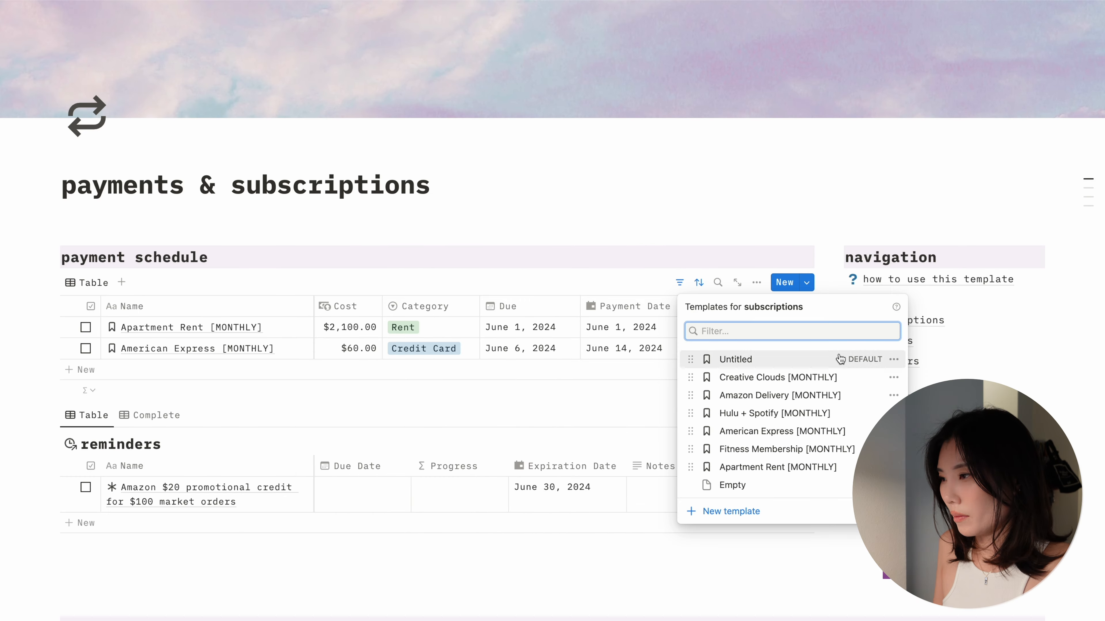
Create an Internet [MONTHLY] subscriptions template with Due set to Today, Cost $70.00 and Category Services
click(840, 359)
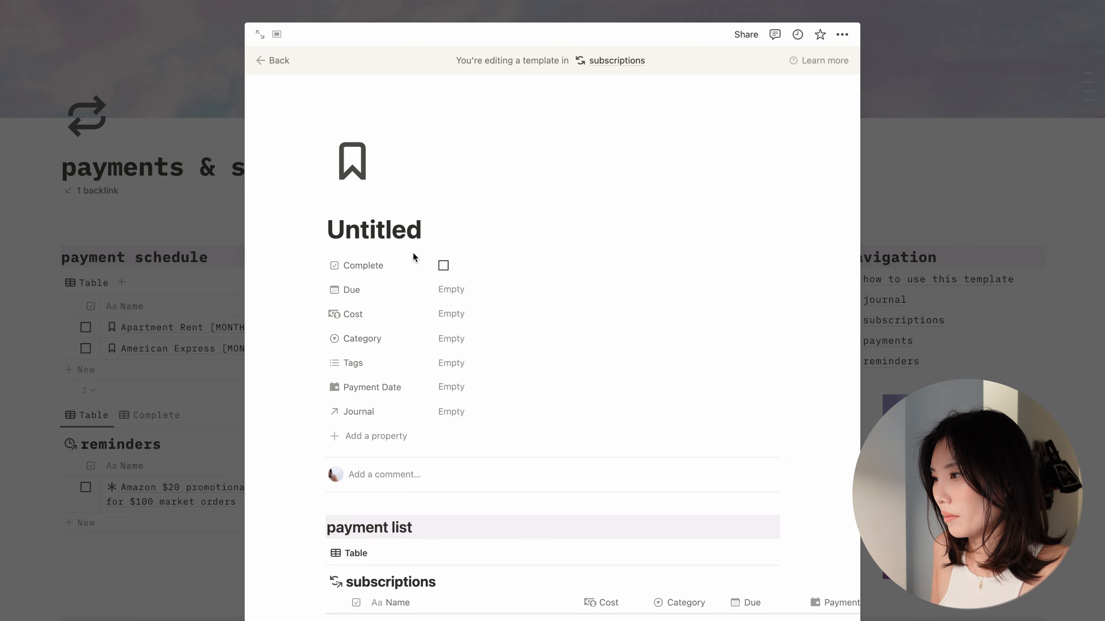
text(Internet [MONTHLY)
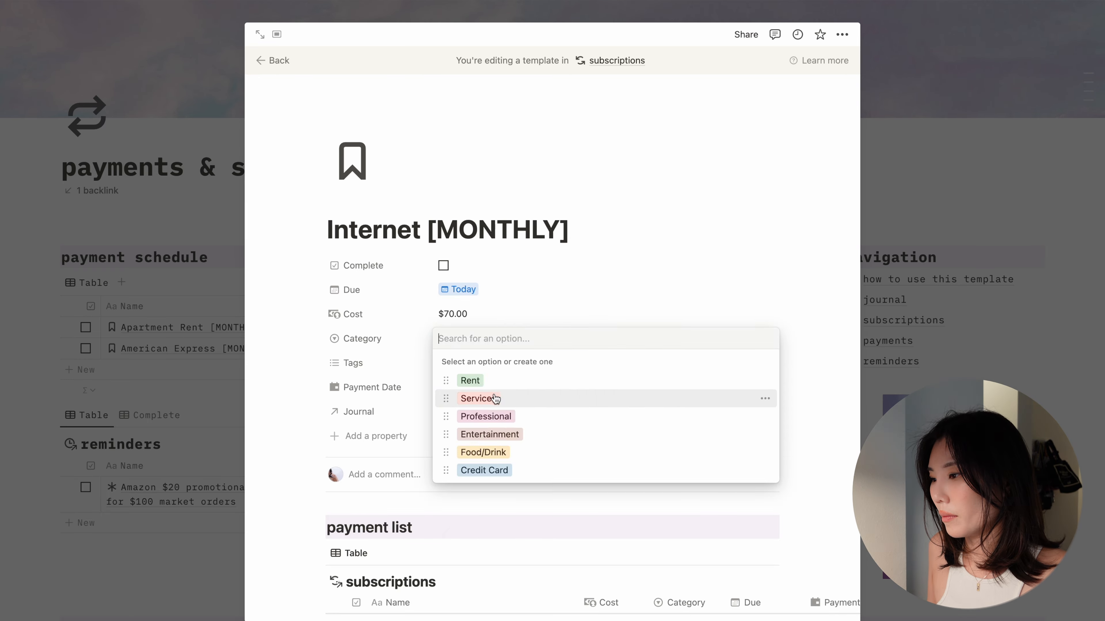
click(493, 399)
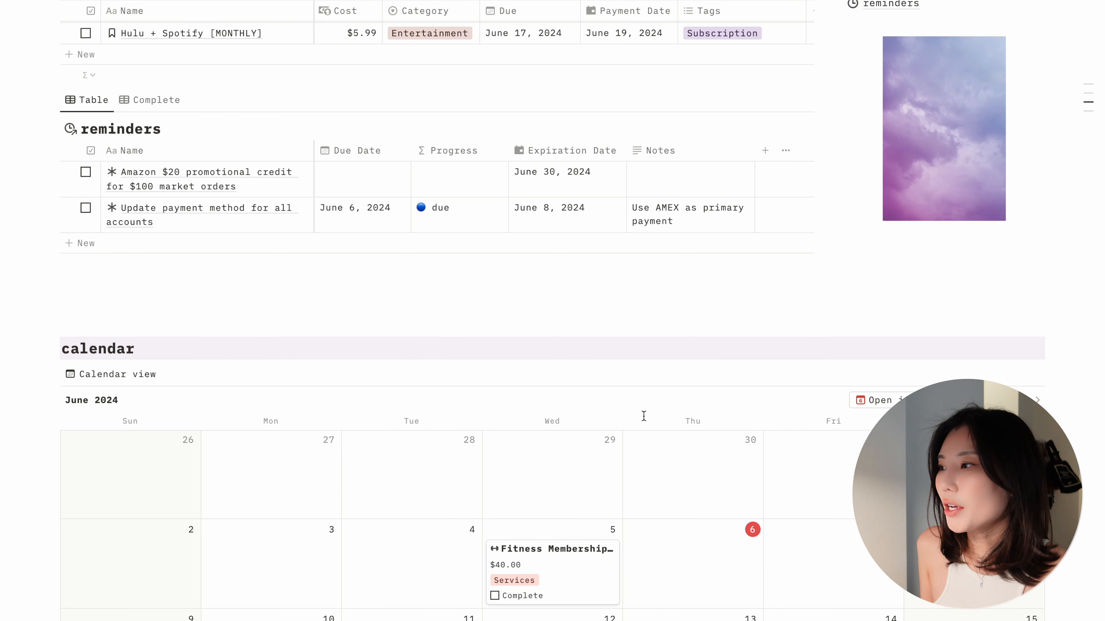
Review the reminders table, the June 2024 calendar and the monthly entries in the payment schedule
scroll(643, 416, down, 2)
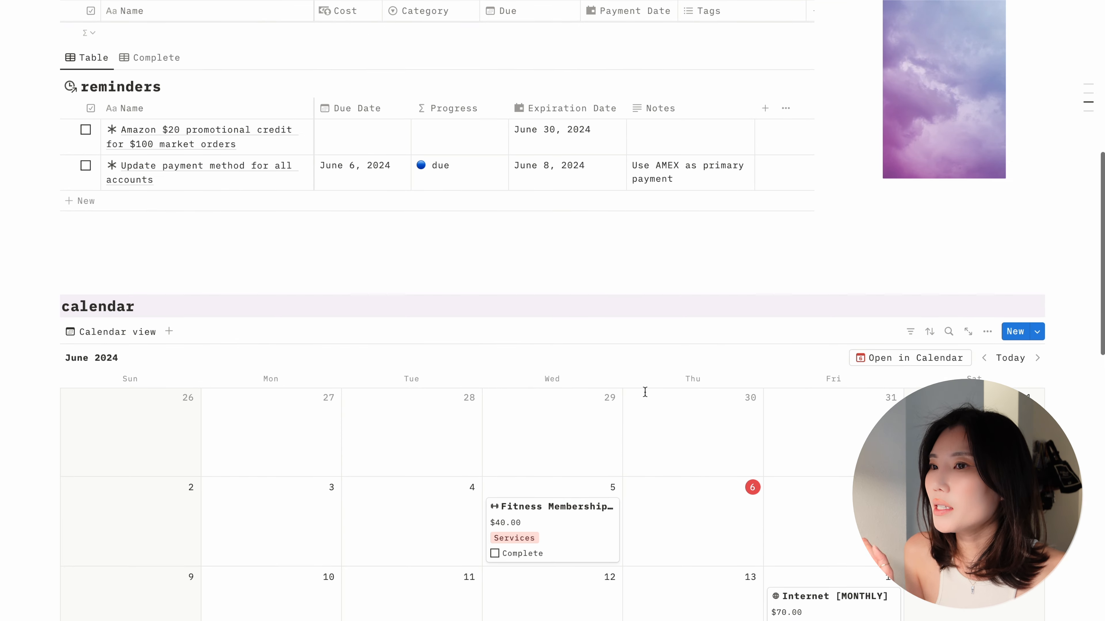
scroll(644, 396, down, 2)
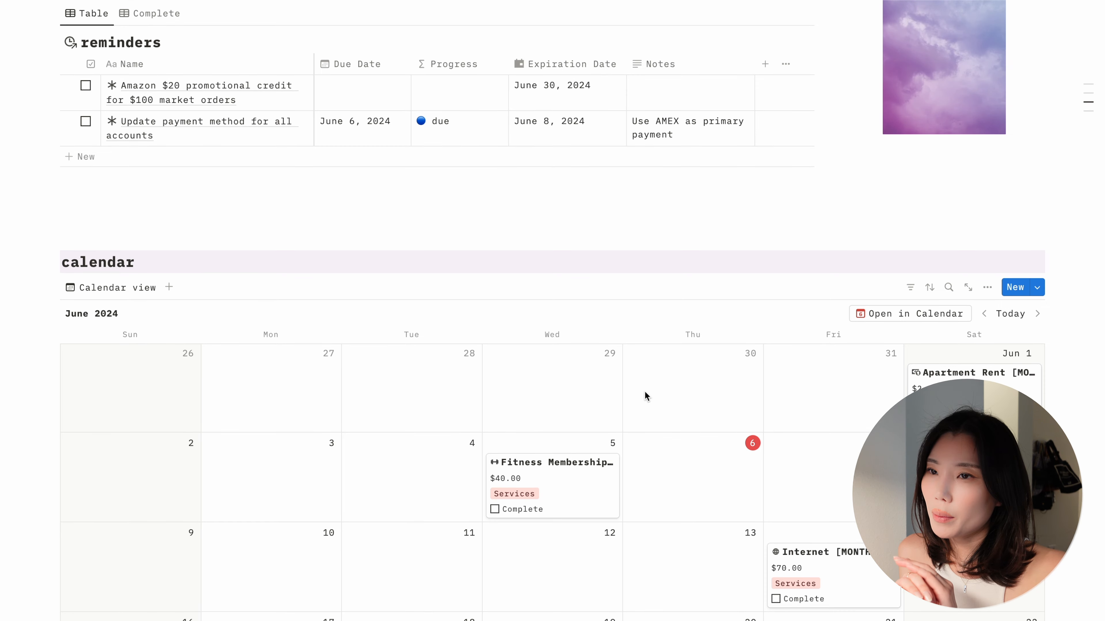
scroll(563, 364, down, 5)
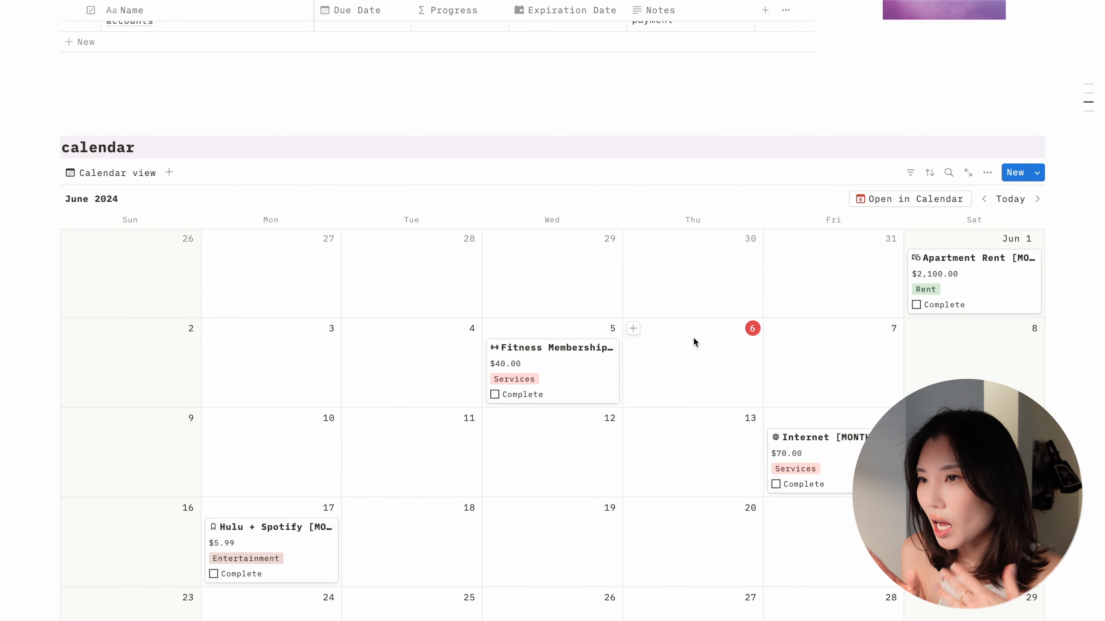
scroll(694, 343, up, 5)
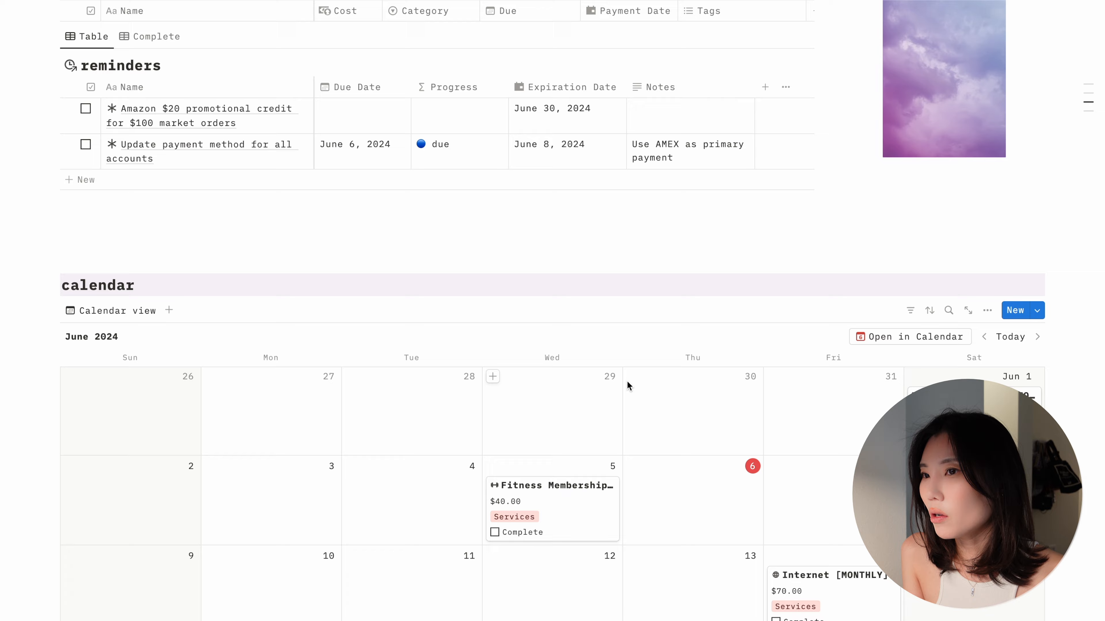
scroll(626, 375, up, 2)
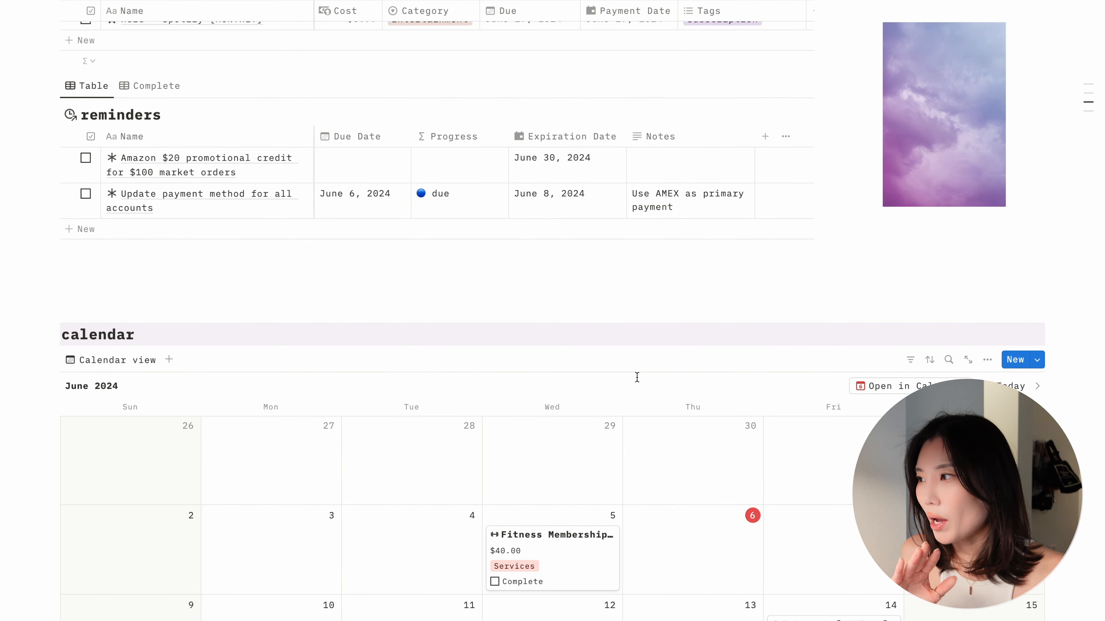
scroll(637, 377, up, 2)
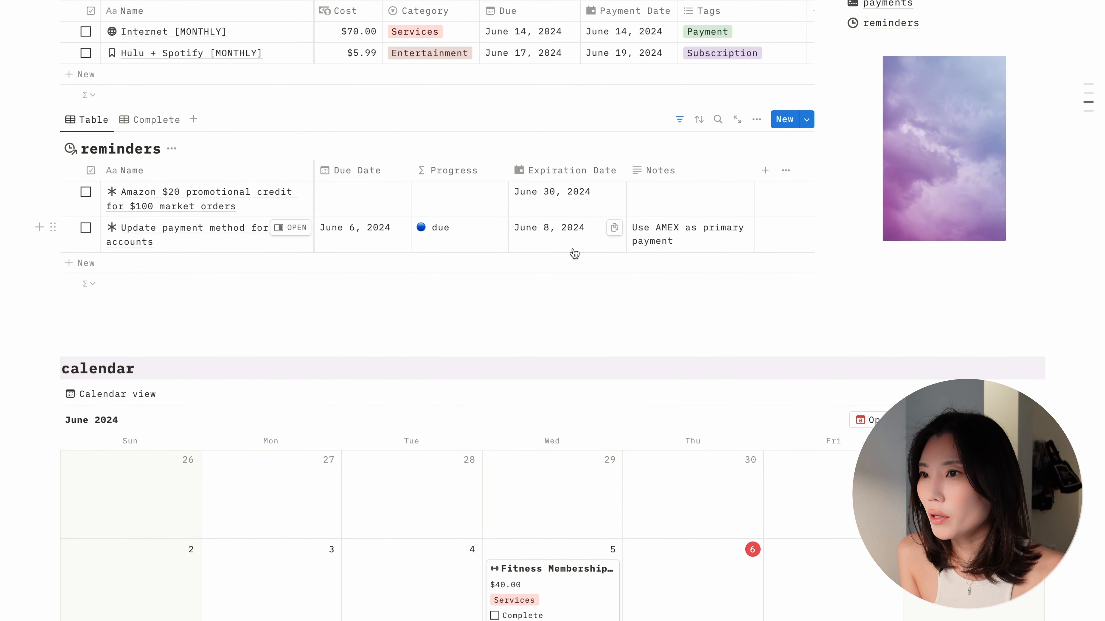
scroll(653, 270, up, 5)
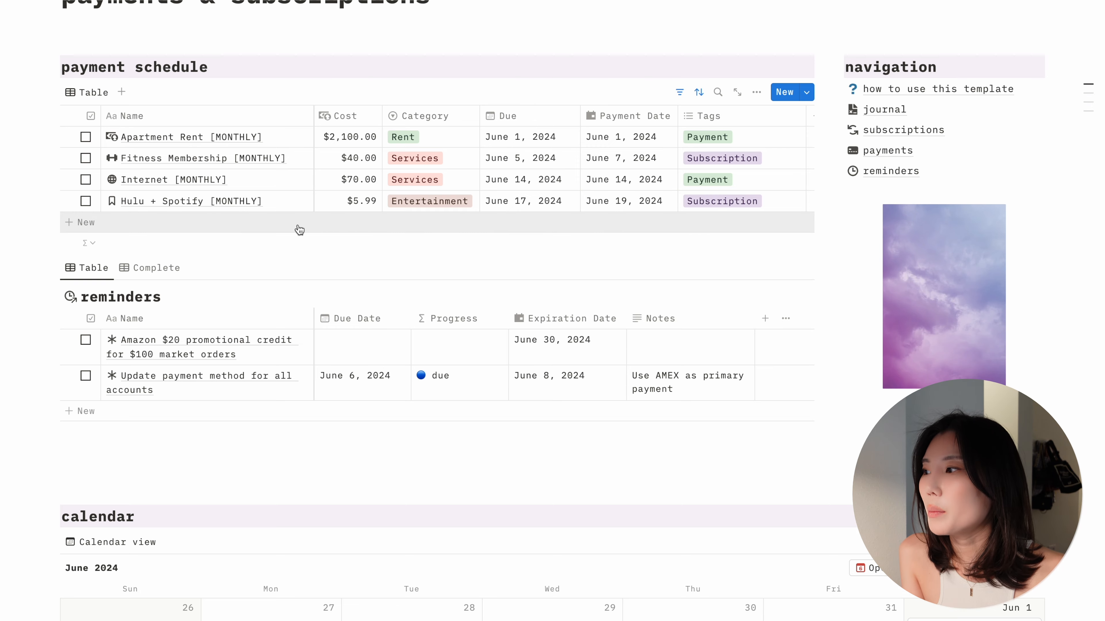
scroll(298, 240, down, 1)
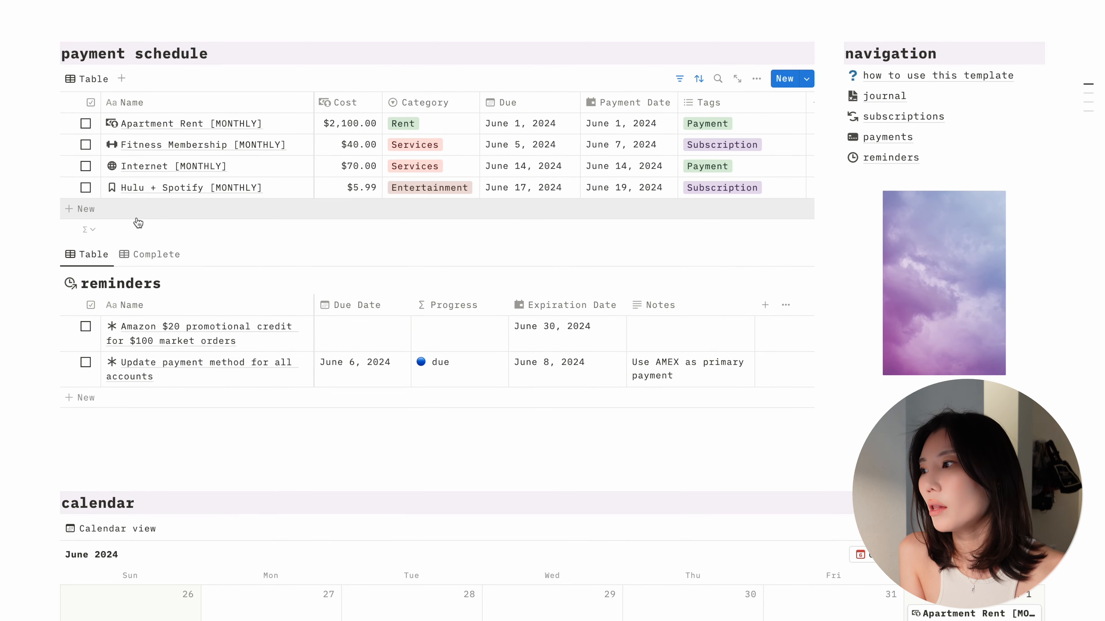